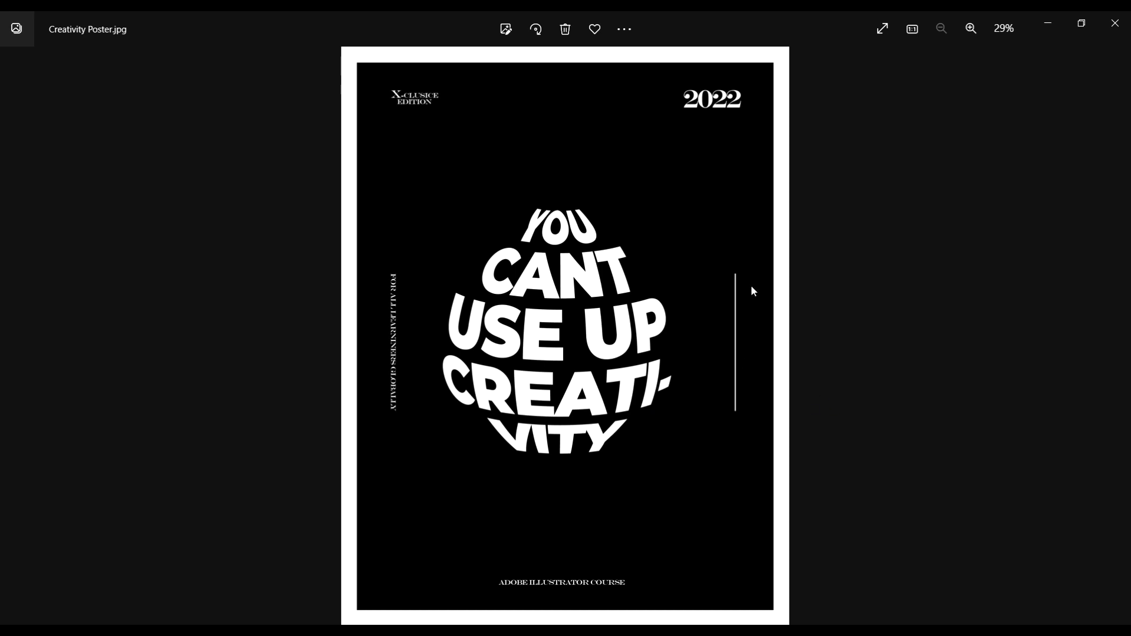
click(12, 336)
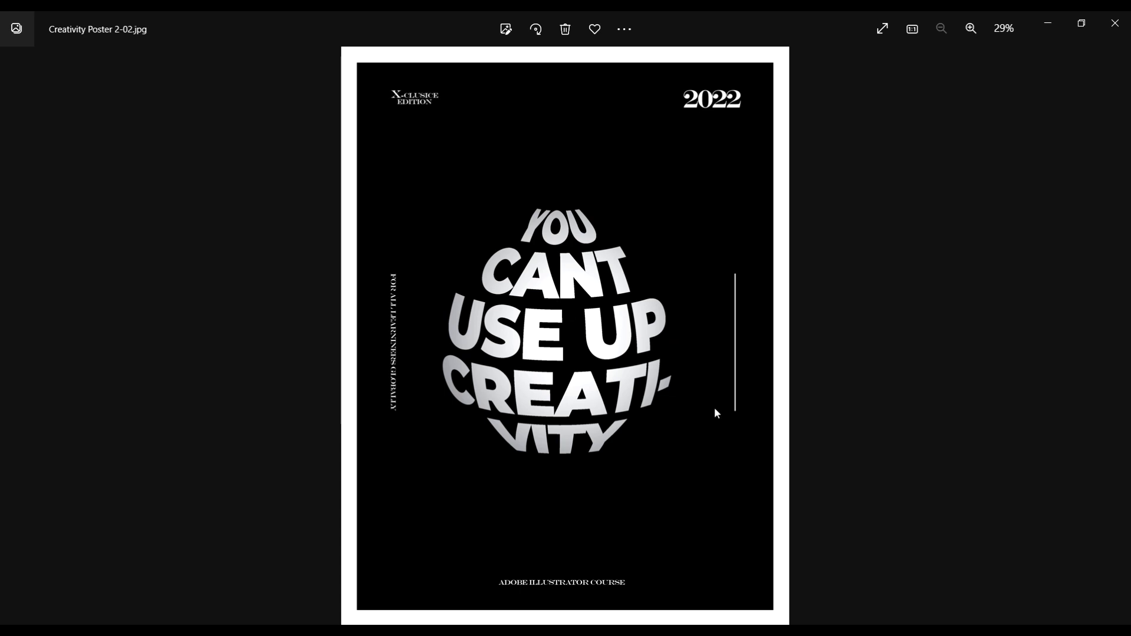
click(1111, 337)
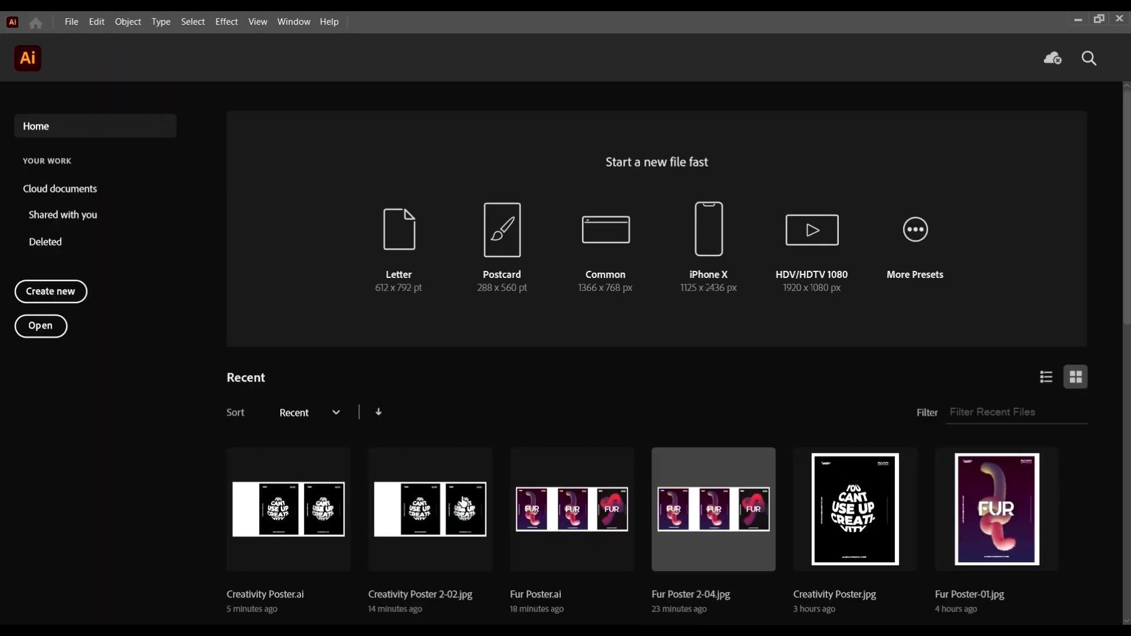
- Switch to Adobe Illustrator and open the Illustrator file Creativity Poster from the 7 SHAPE BLENDING AND EFFECTS folder
scroll(469, 410, down, 3)
scroll(469, 410, up, 3)
click(42, 325)
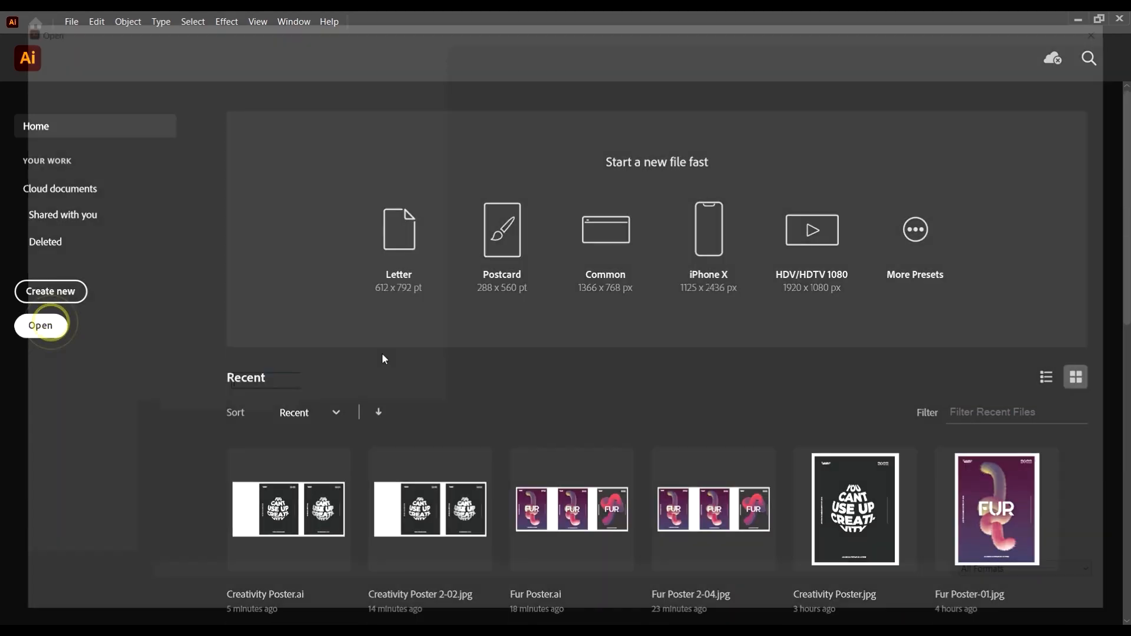
click(340, 143)
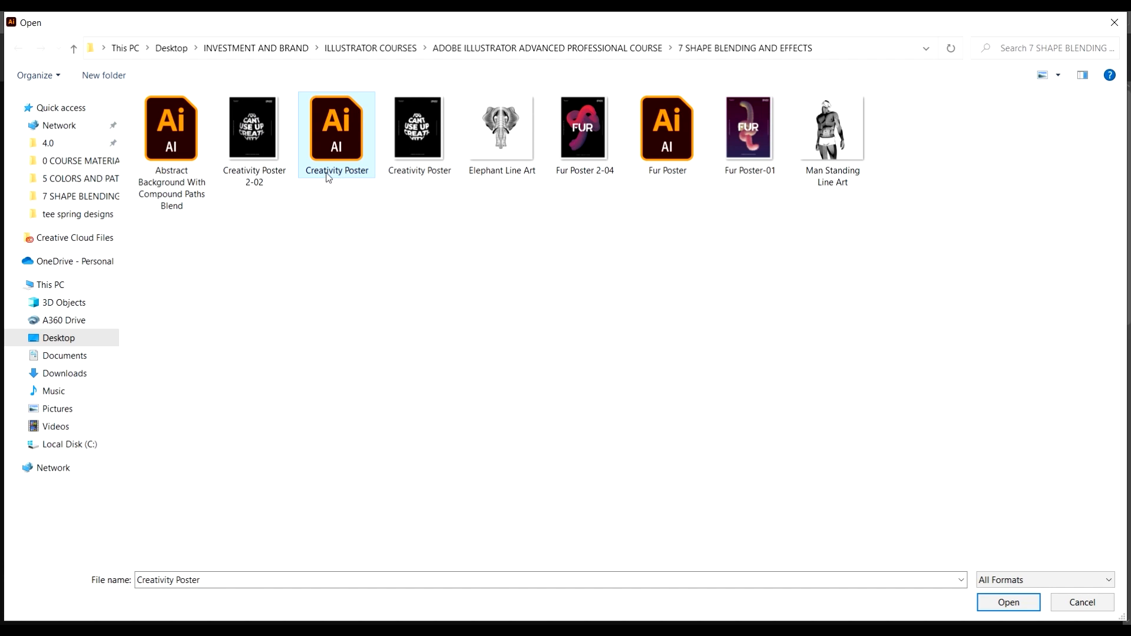
click(1009, 602)
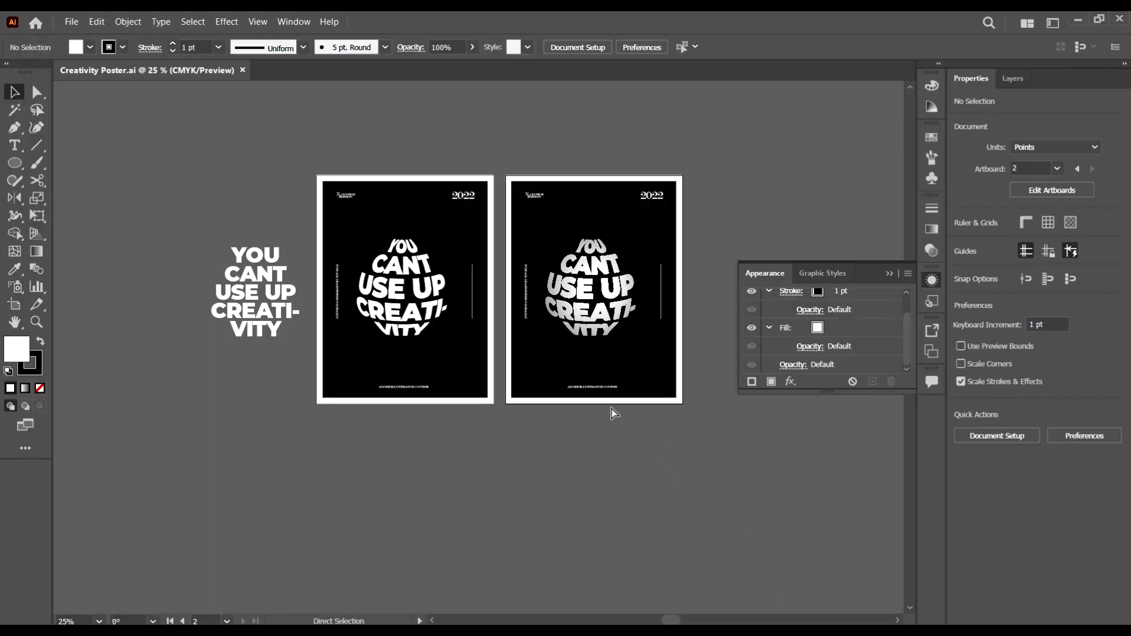
- Duplicate the second poster's artboard together with its artwork, placing the copy beside it as a third artboard in the row
scroll(614, 404, up, 2)
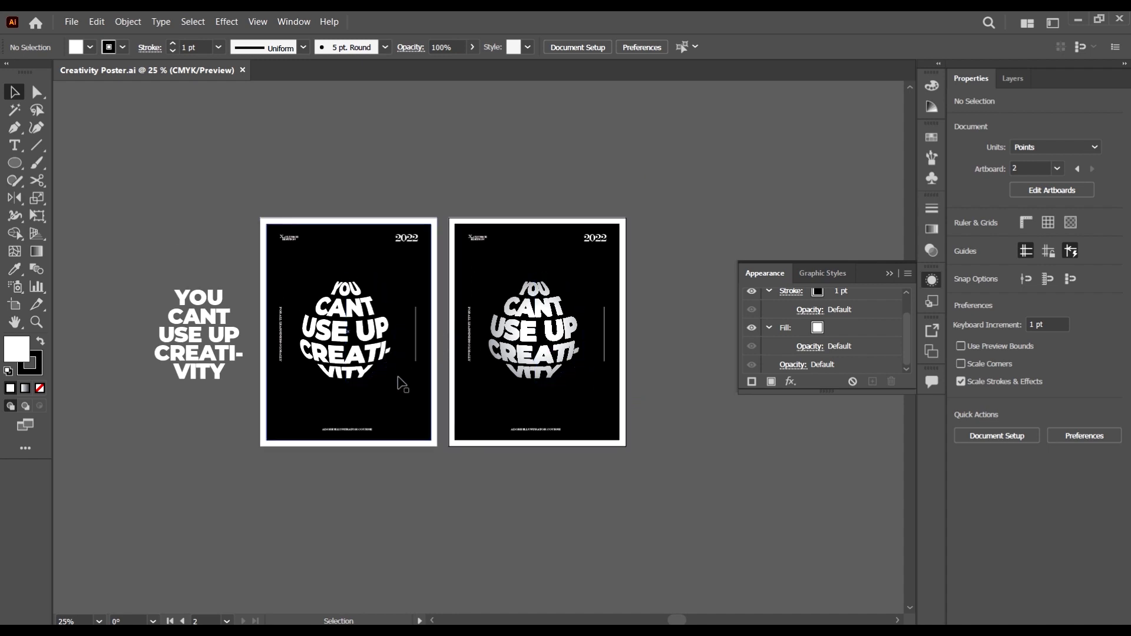
scroll(711, 493, right, 2)
click(705, 486)
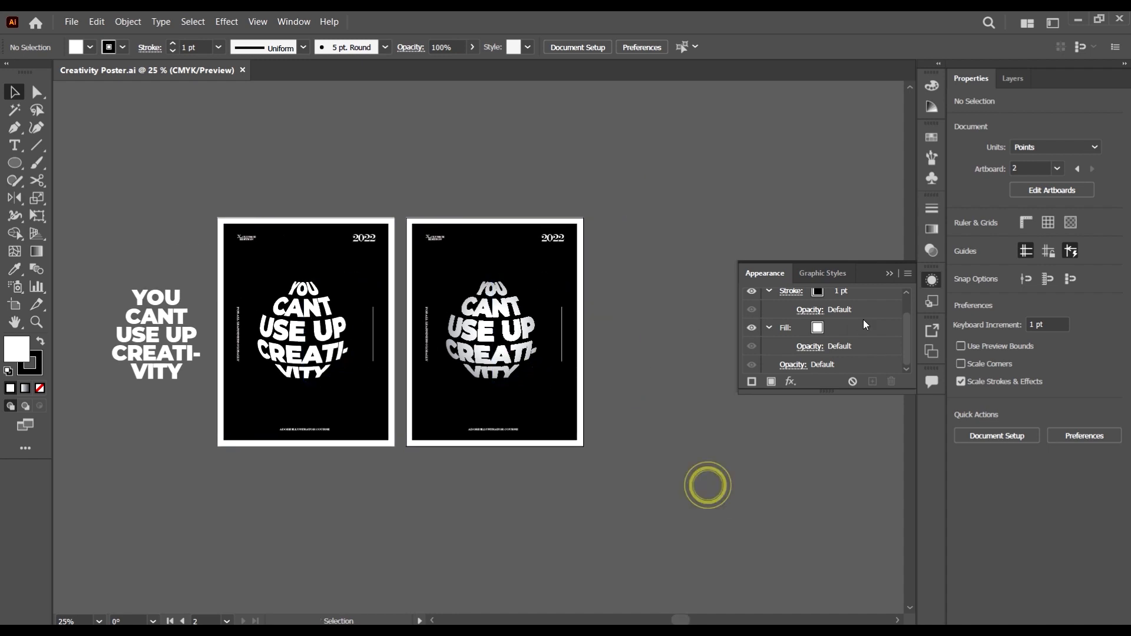
click(890, 273)
scroll(681, 371, right, 2)
click(15, 304)
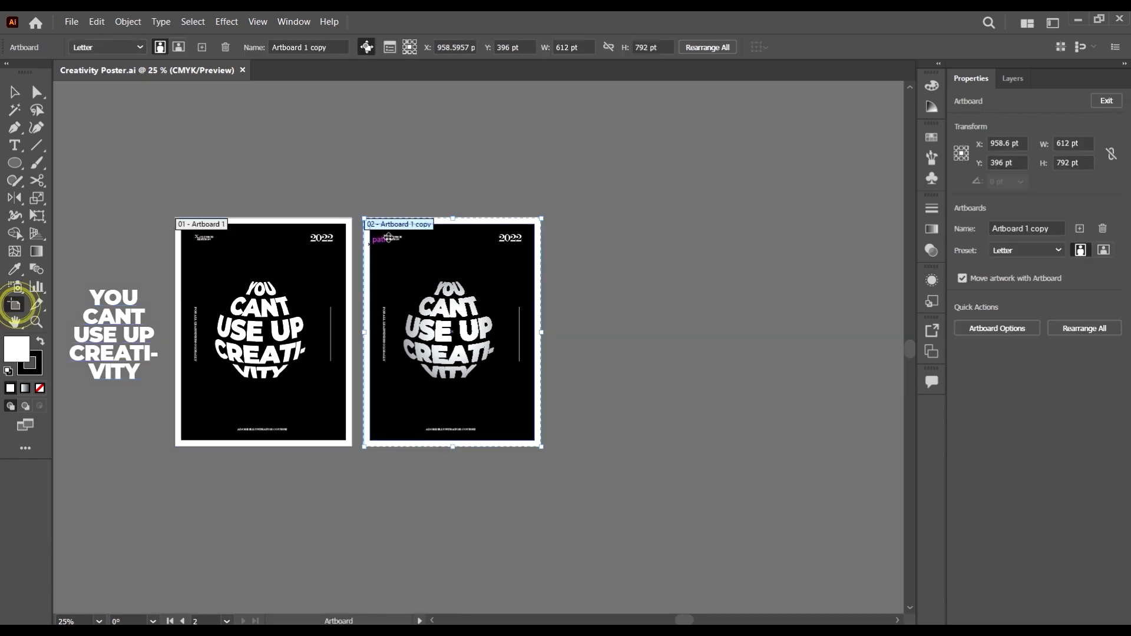
drag(406, 231, 576, 248)
click(15, 92)
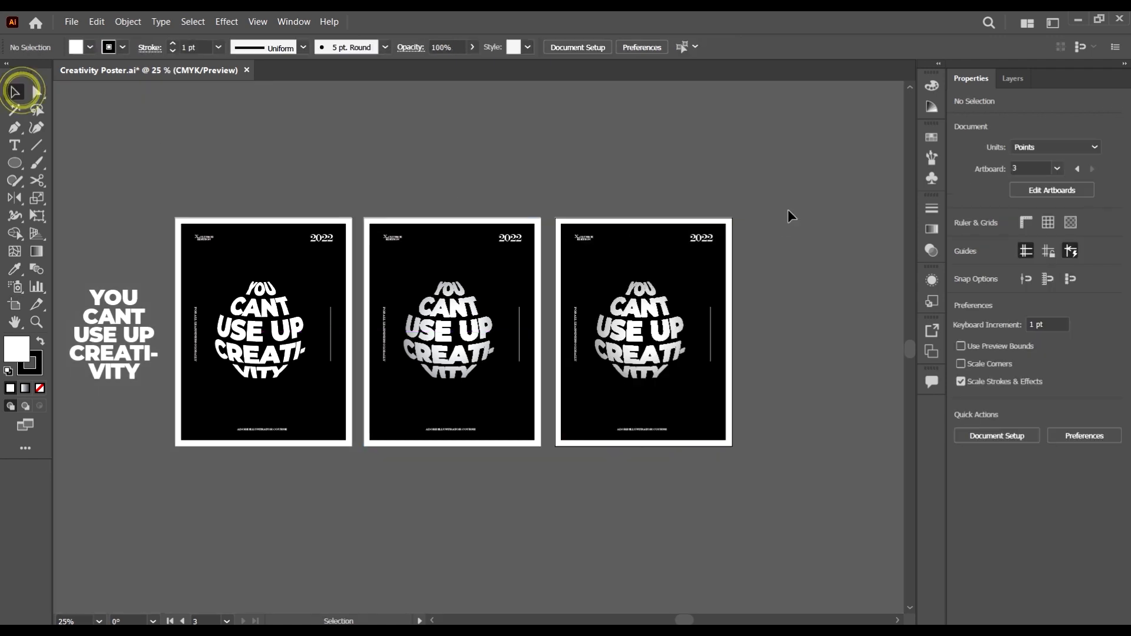
- Delete all the copied artwork on the third artboard, leaving that artboard blank
click(789, 211)
click(764, 176)
key(ctrl+alt+a)
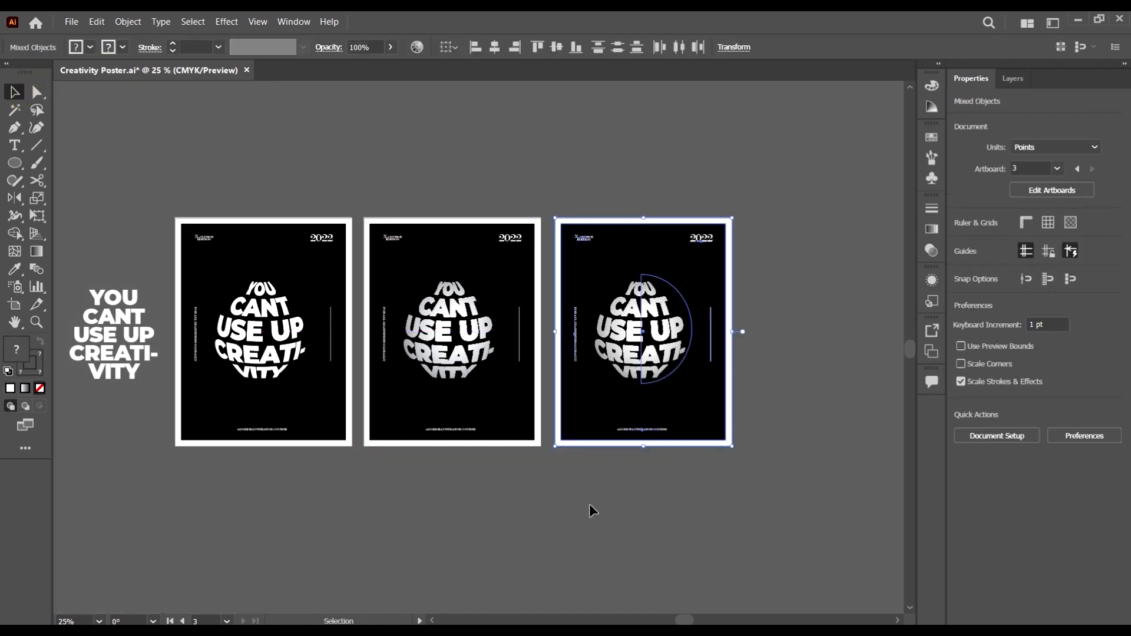
key(Delete)
click(717, 485)
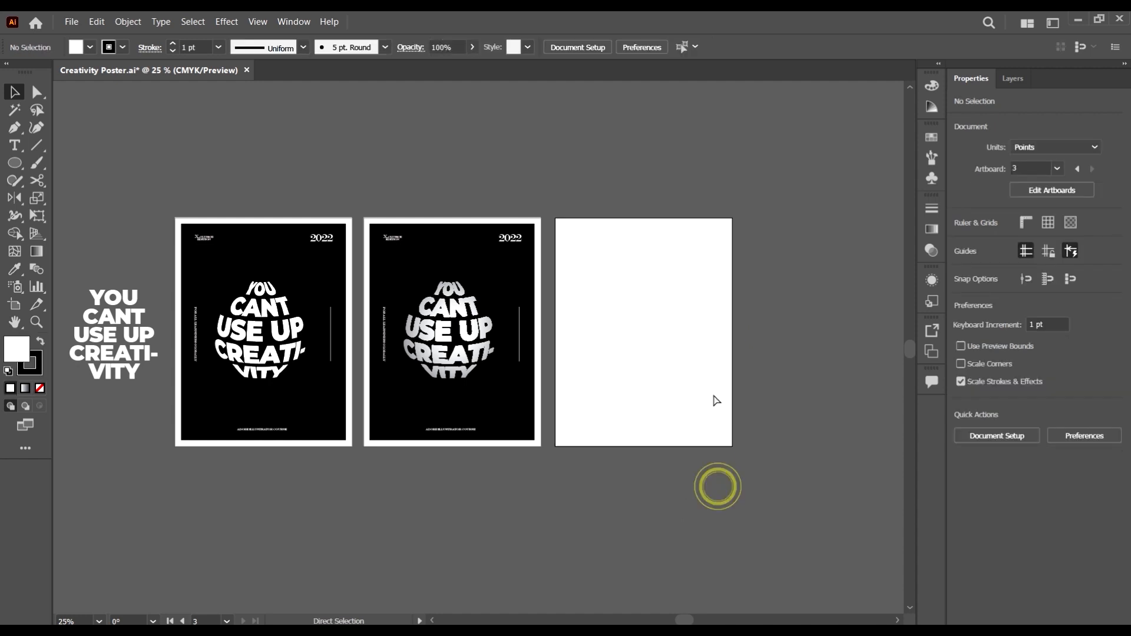
- Draw a circle about 333 pt in diameter around the horizontal centre of the blank artboard
scroll(618, 391, right, 2)
scroll(619, 390, up, 1)
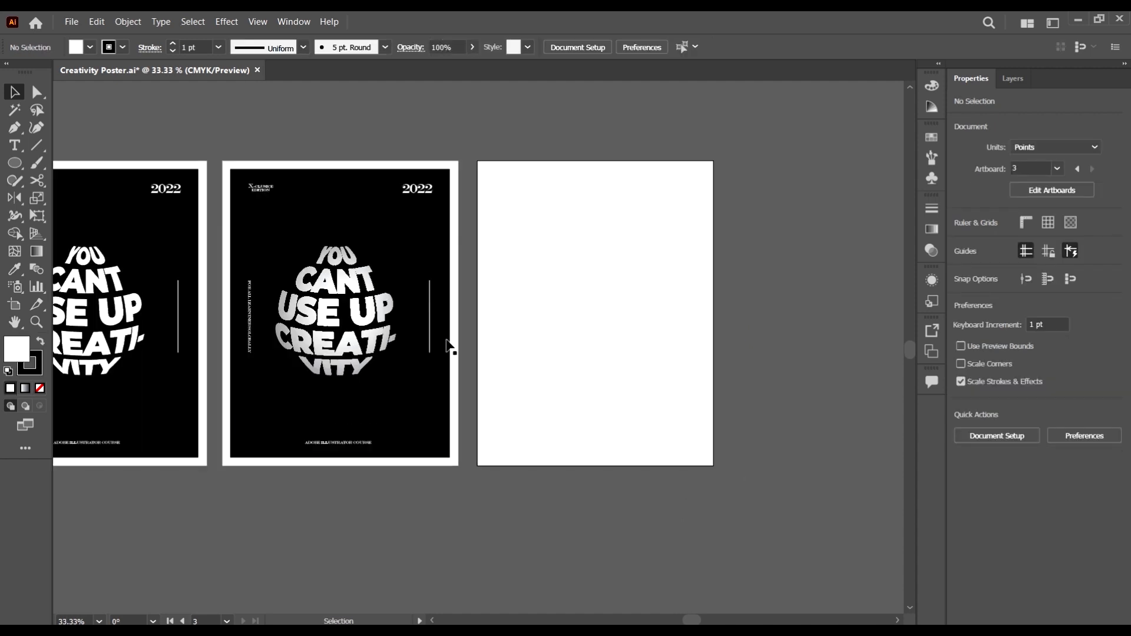
click(18, 164)
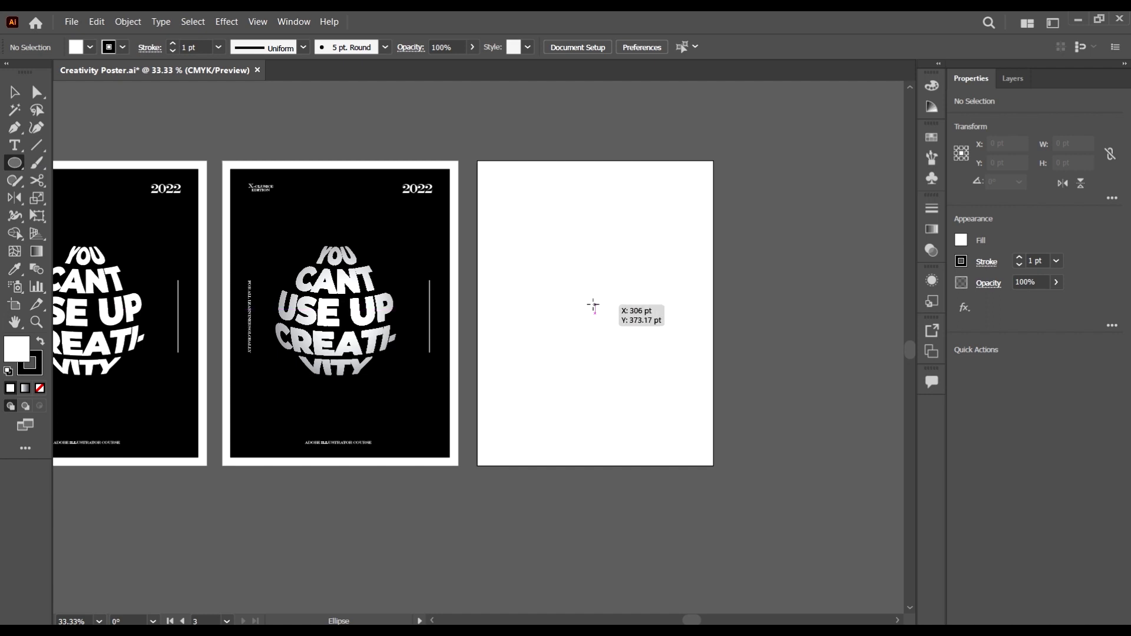
mouse_move(593, 306)
mouse_down()
mouse_move(661, 383)
mouse_move(659, 369)
mouse_up()
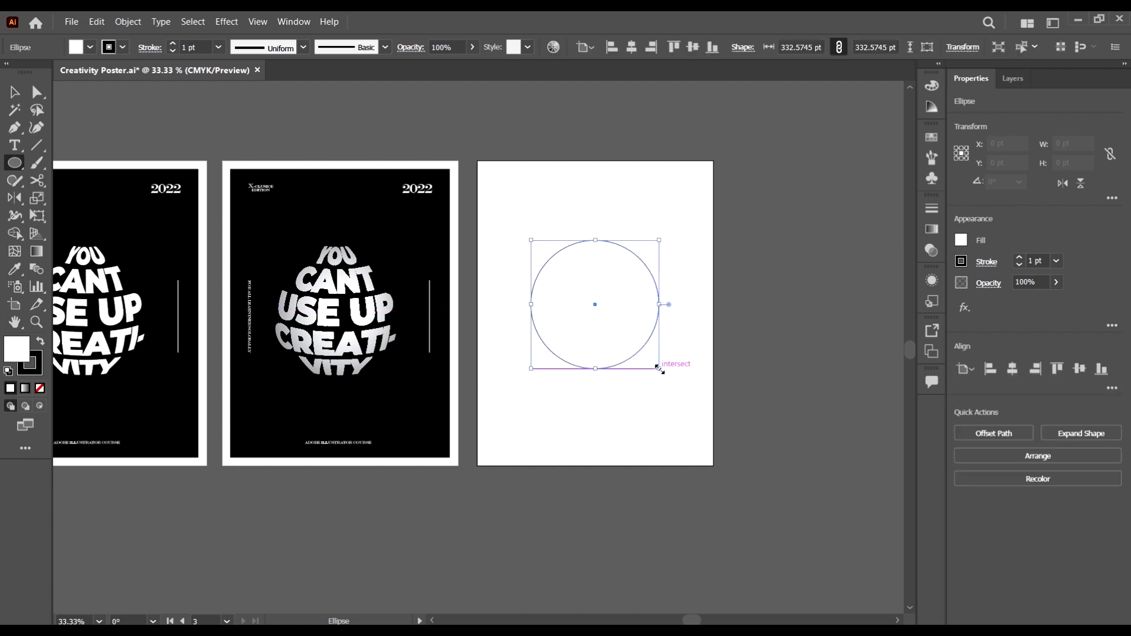
key(v)
- Give the circle a yellow fill with no stroke and move it slightly down the artboard
click(122, 48)
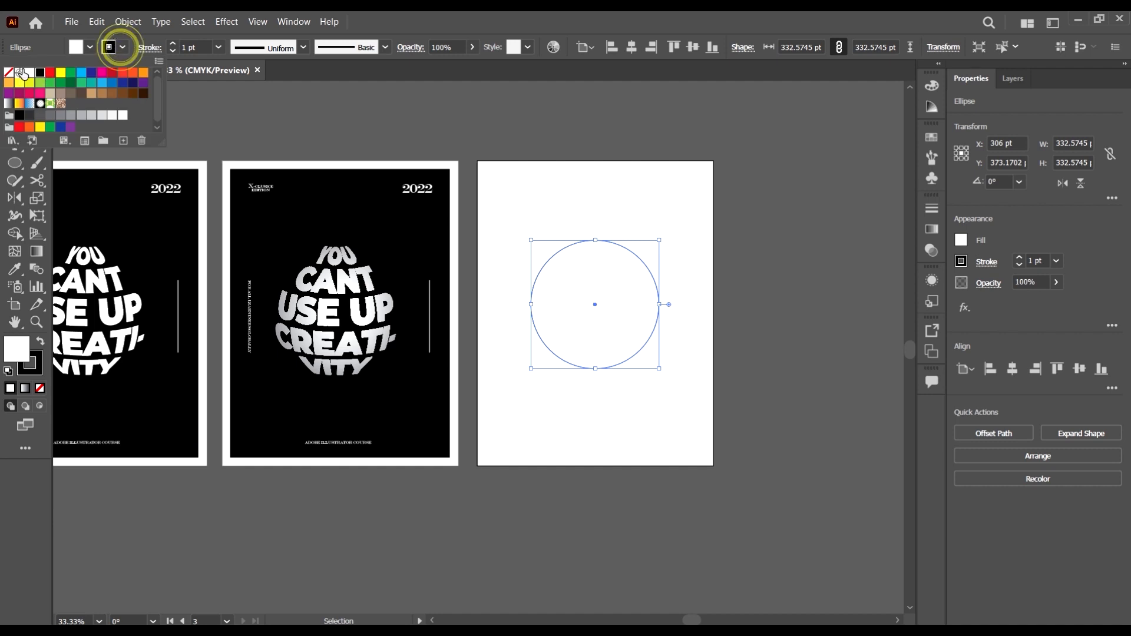
click(10, 74)
click(91, 47)
click(82, 92)
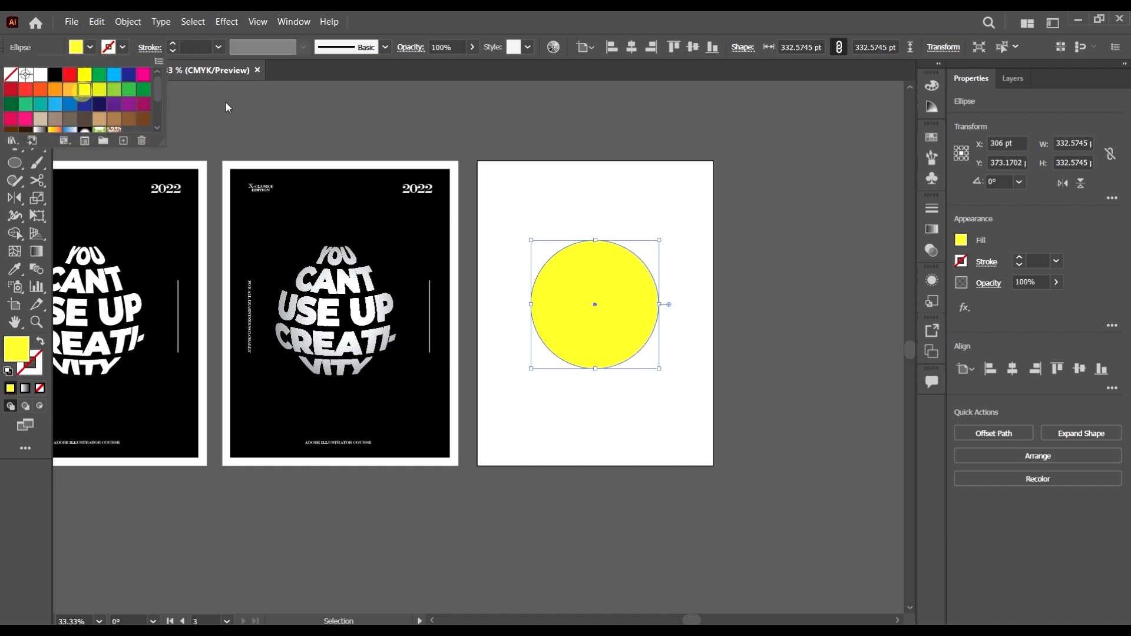
click(676, 111)
drag(644, 304, 641, 316)
scroll(643, 316, up, 1)
scroll(643, 317, up, 1)
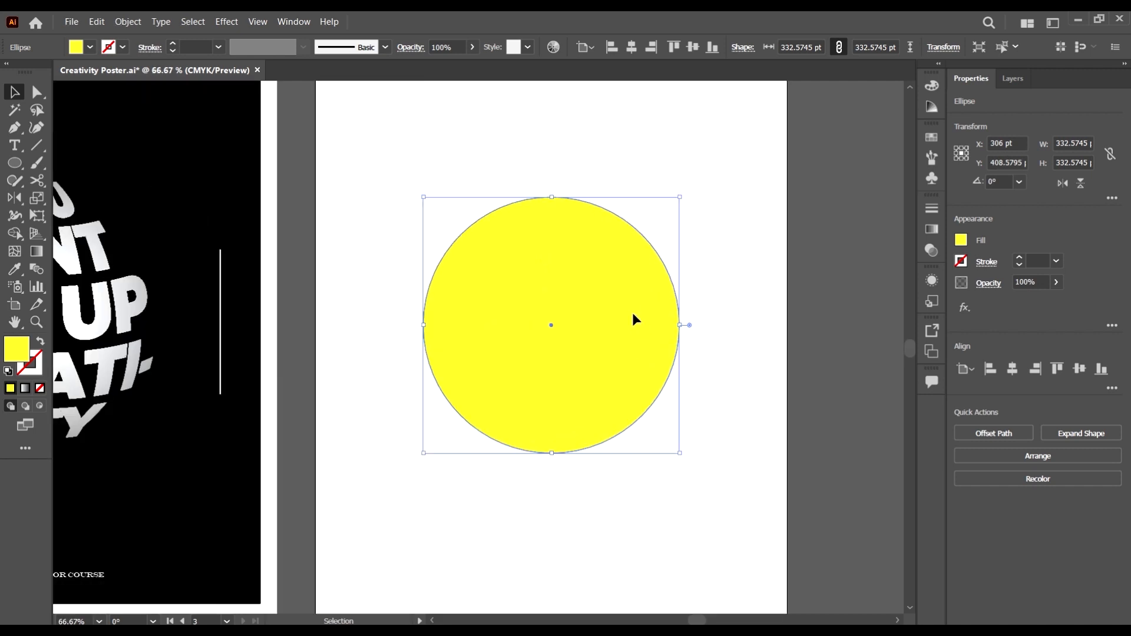
- Draw a rectangle about 241 x 422 pt covering the left half of the yellow circle and fill it green
drag(16, 169, 80, 162)
drag(370, 169, 556, 494)
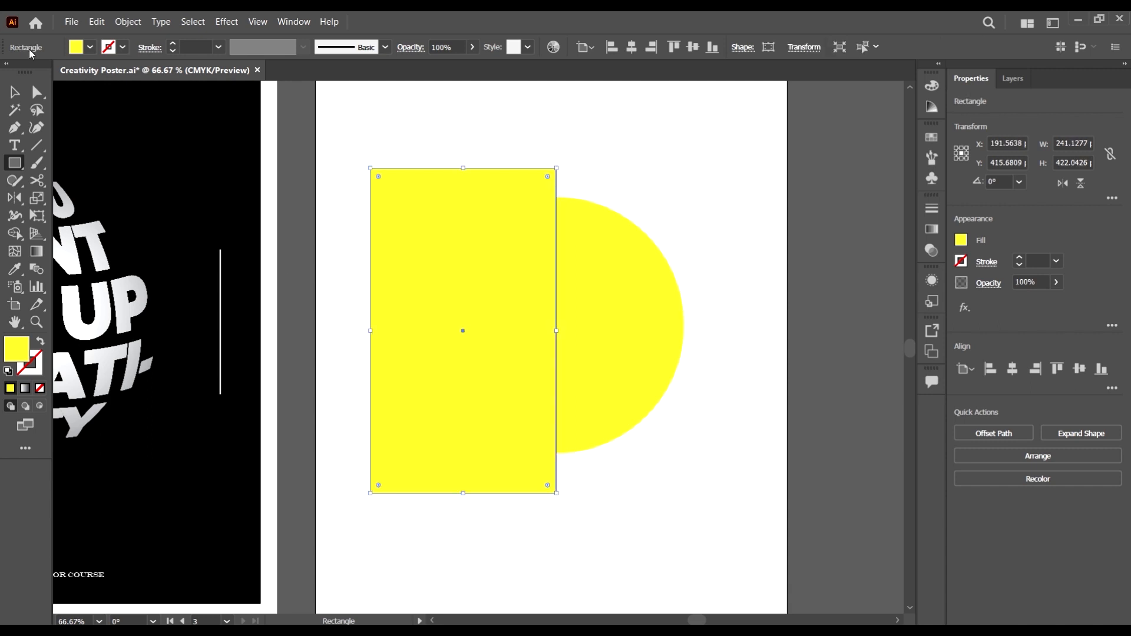
click(16, 93)
click(90, 48)
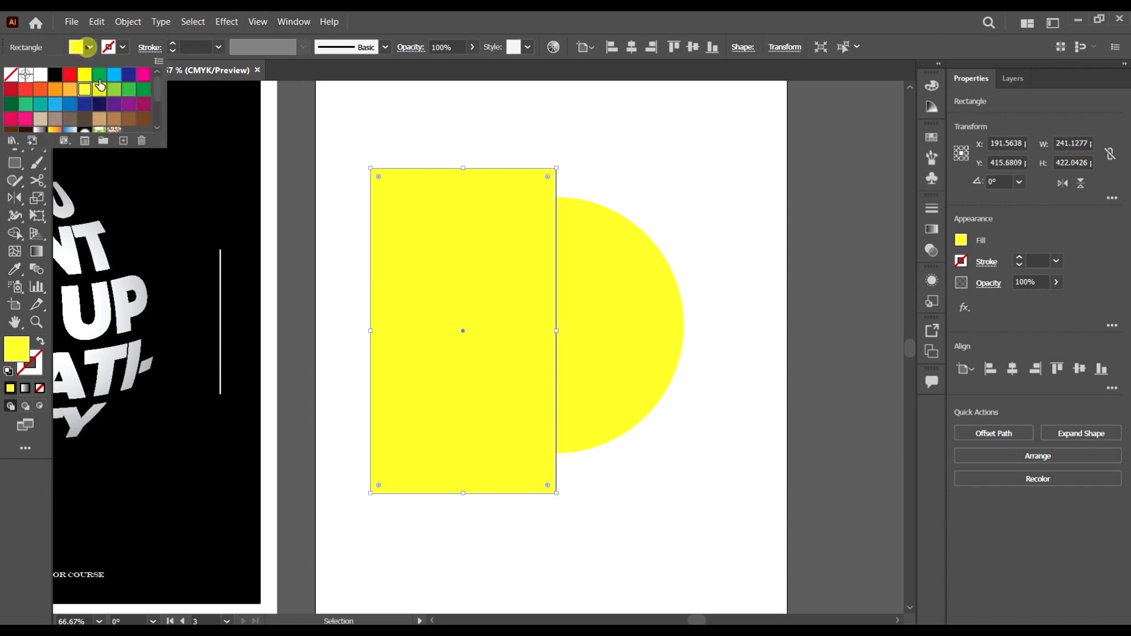
click(99, 74)
click(685, 159)
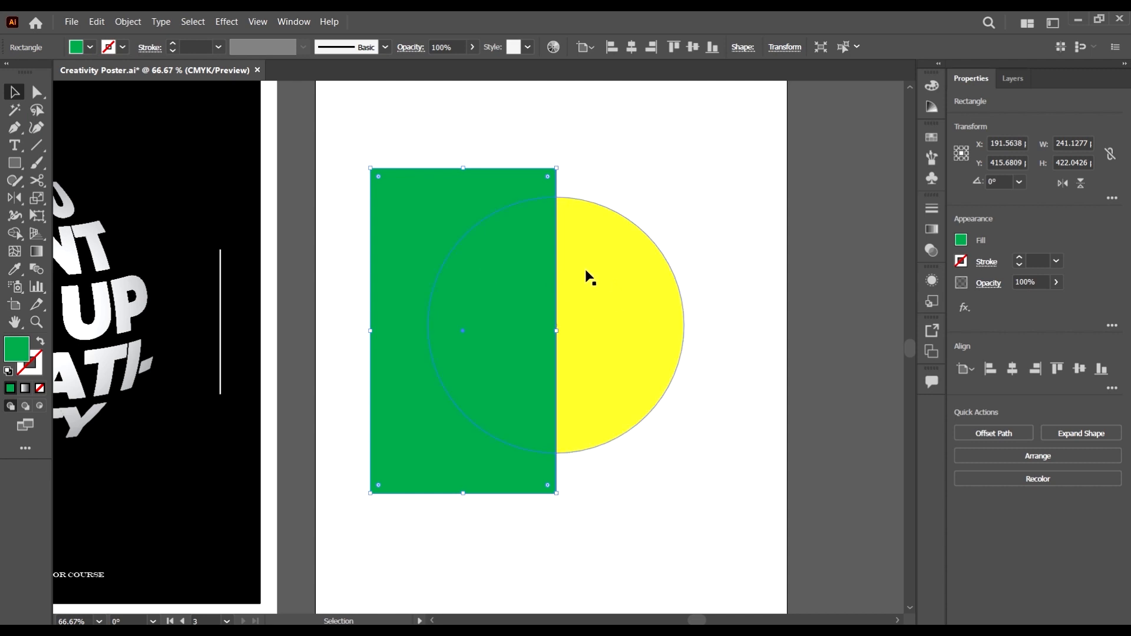
- Remove the green rectangle and the circle area it covers with the Shape Builder tool, keeping only the right half-circle
alt+scroll(558, 186, up, 3)
alt+scroll(621, 288, down, 2)
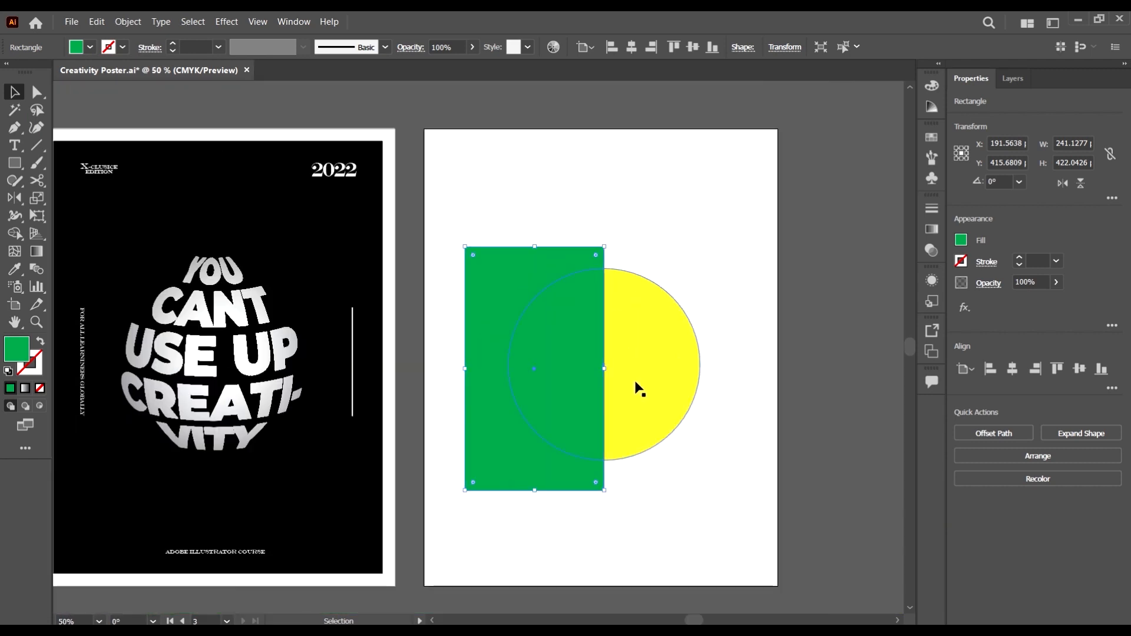
alt+scroll(636, 386, up, 1)
alt+scroll(596, 188, down, 1)
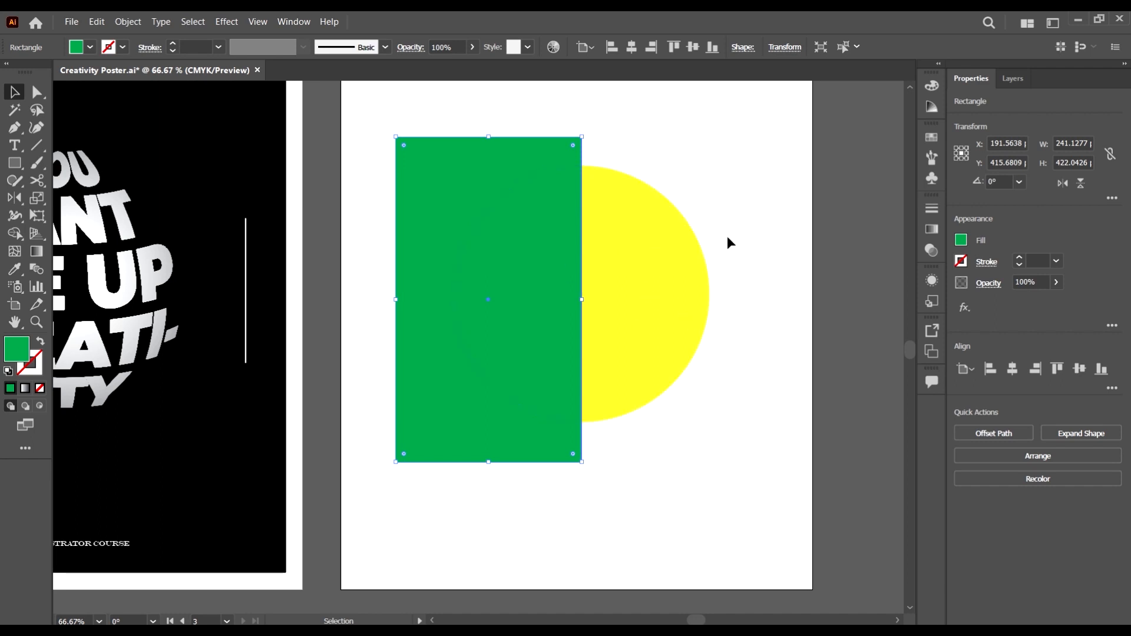
alt+scroll(668, 342, down, 3)
alt+scroll(669, 342, up, 2)
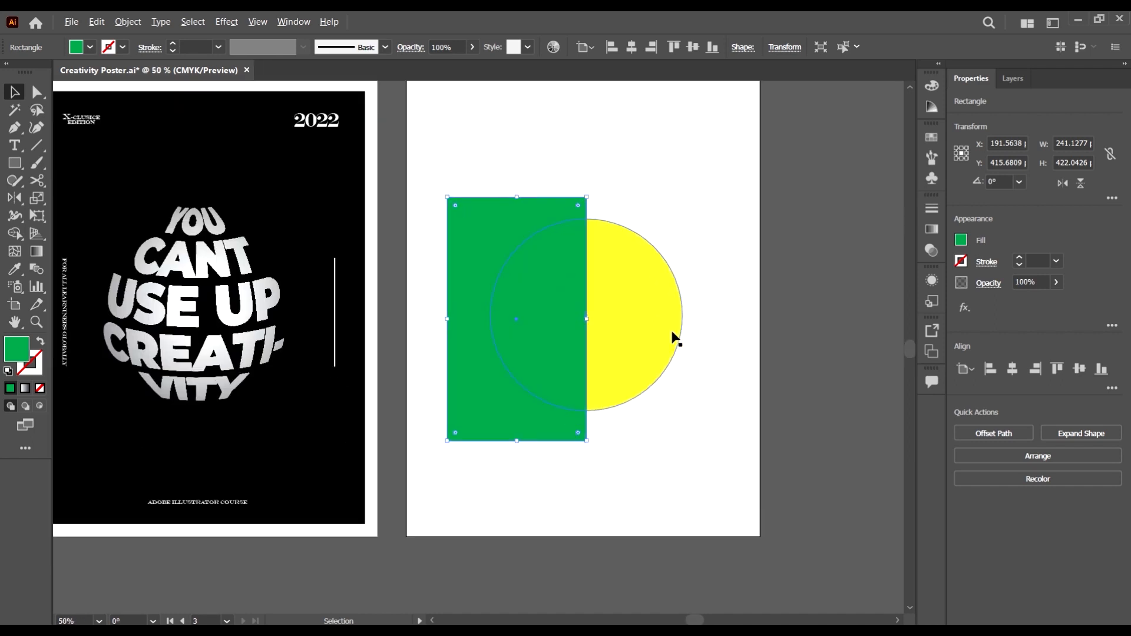
shift+click(625, 386)
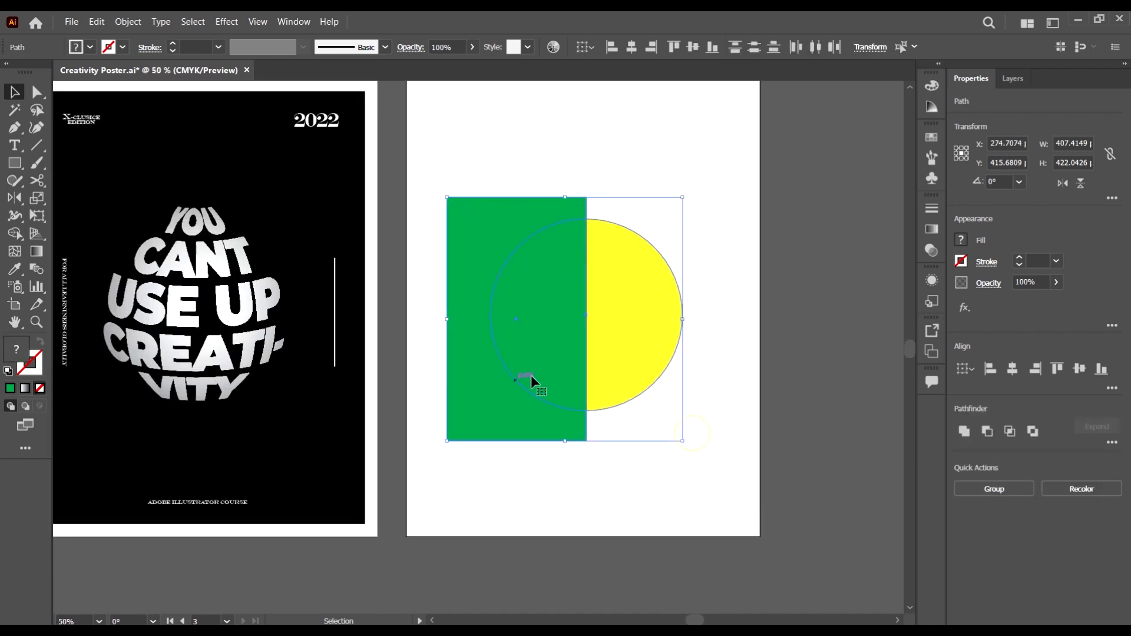
click(16, 234)
alt+drag(476, 256, 548, 330)
click(14, 92)
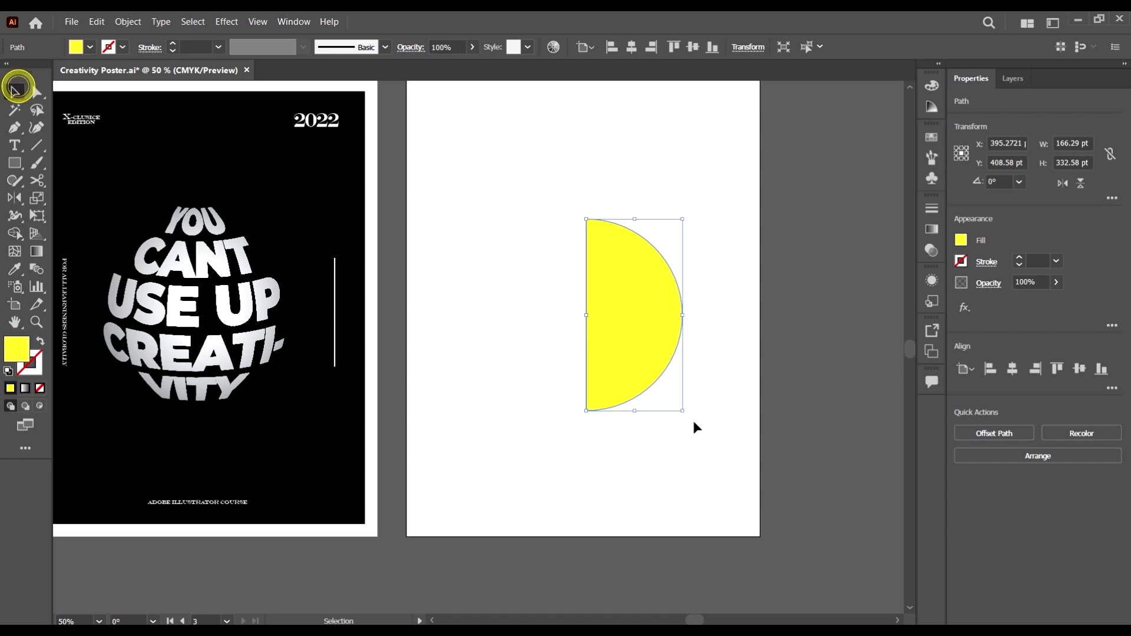
- Centre the yellow half-circle vertically on the artboard
drag(770, 386, 708, 377)
click(709, 372)
click(601, 300)
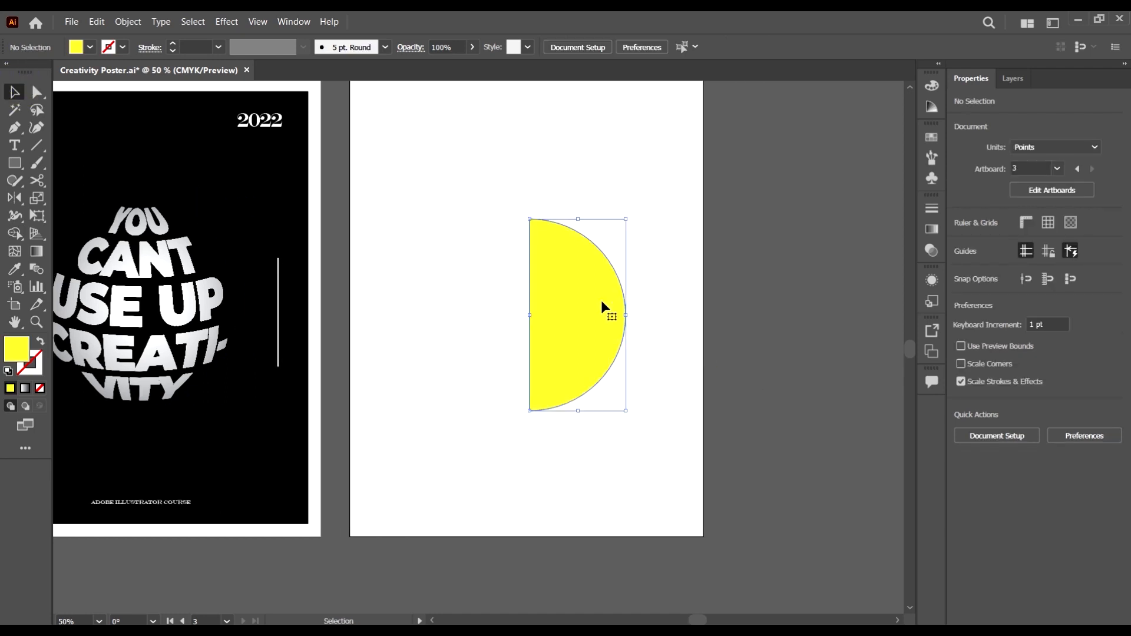
scroll(818, 195, up, 2)
click(693, 47)
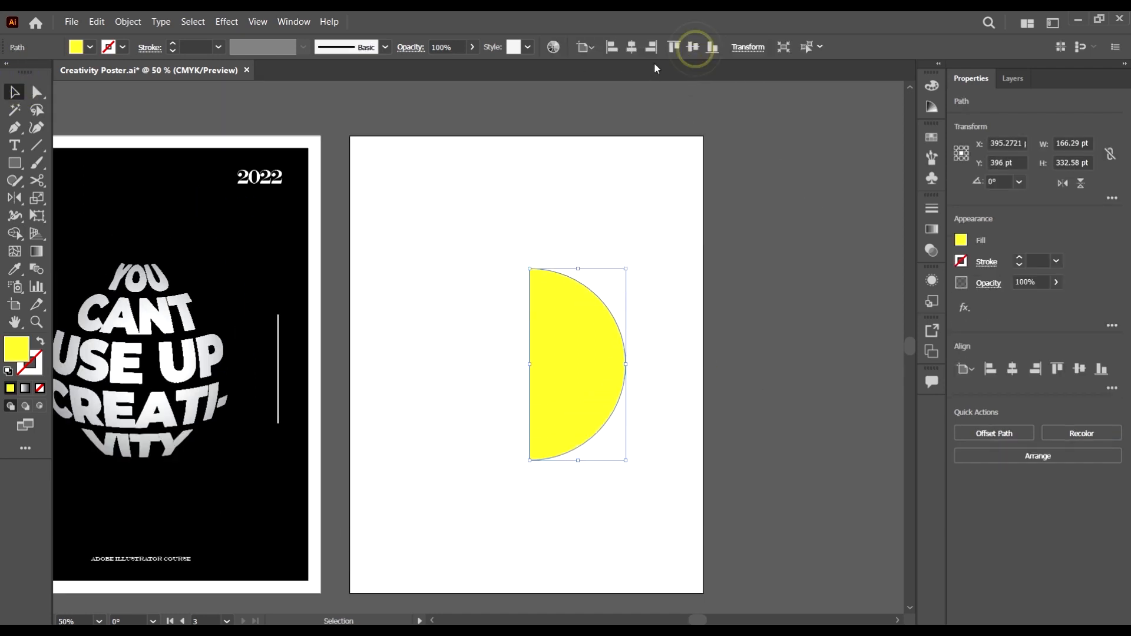
click(733, 373)
scroll(733, 373, down, 1)
scroll(707, 354, left, 2)
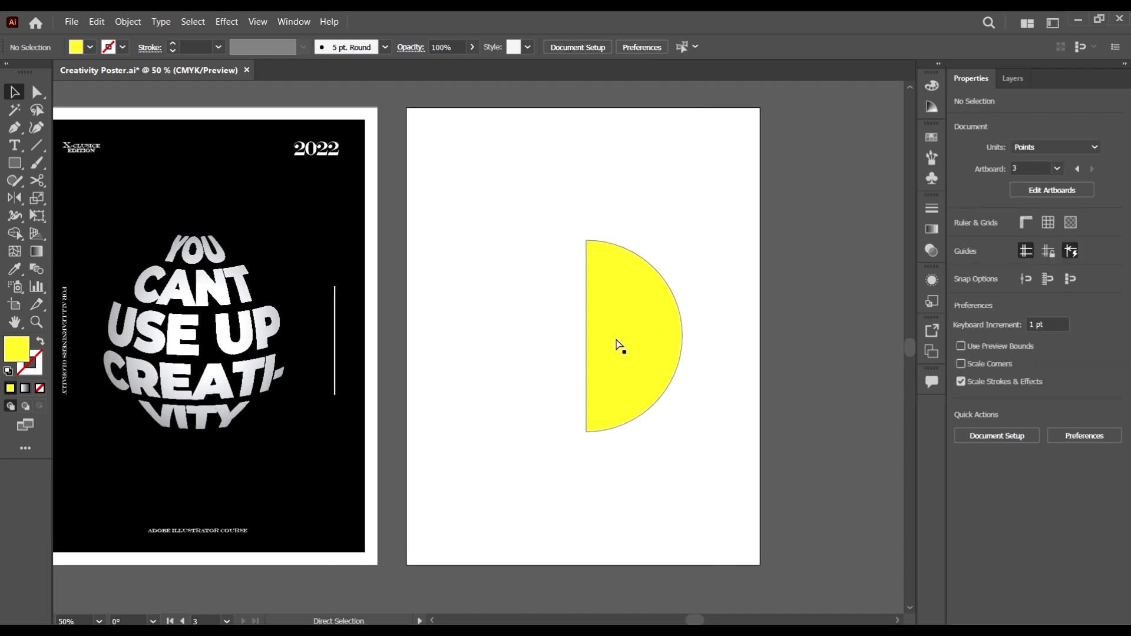
- Change the half-circle's fill to white
click(625, 343)
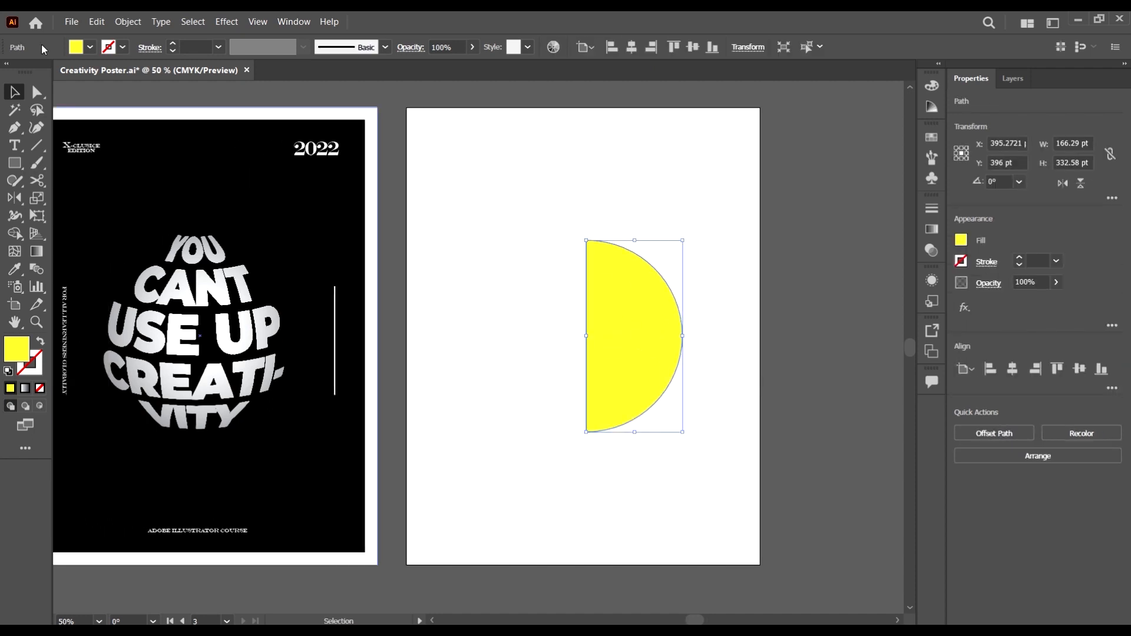
click(91, 48)
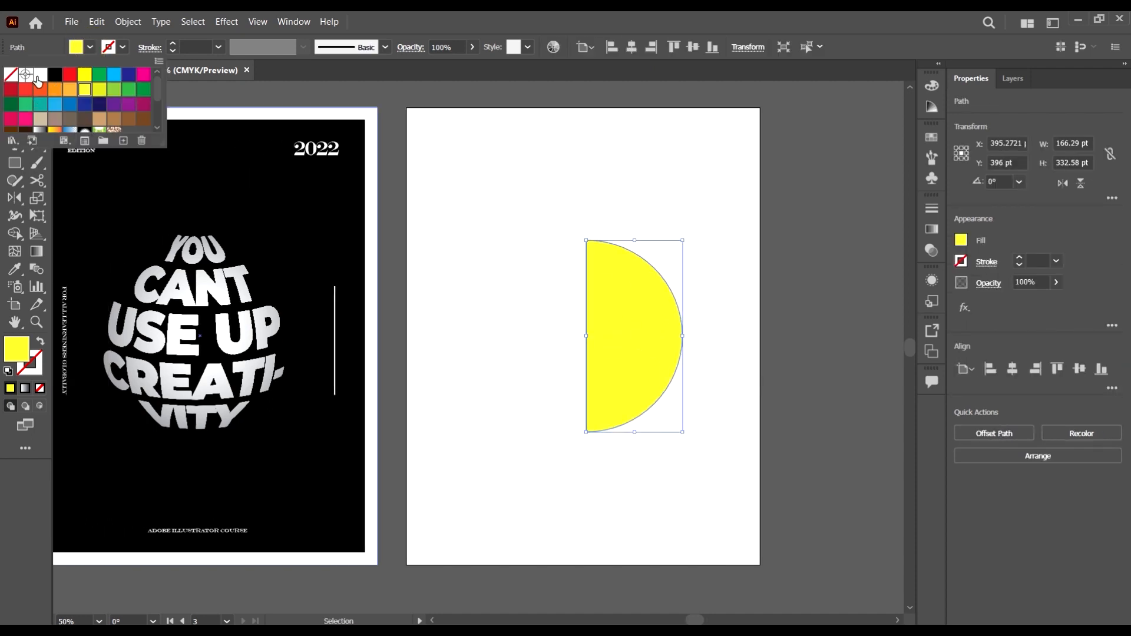
click(39, 76)
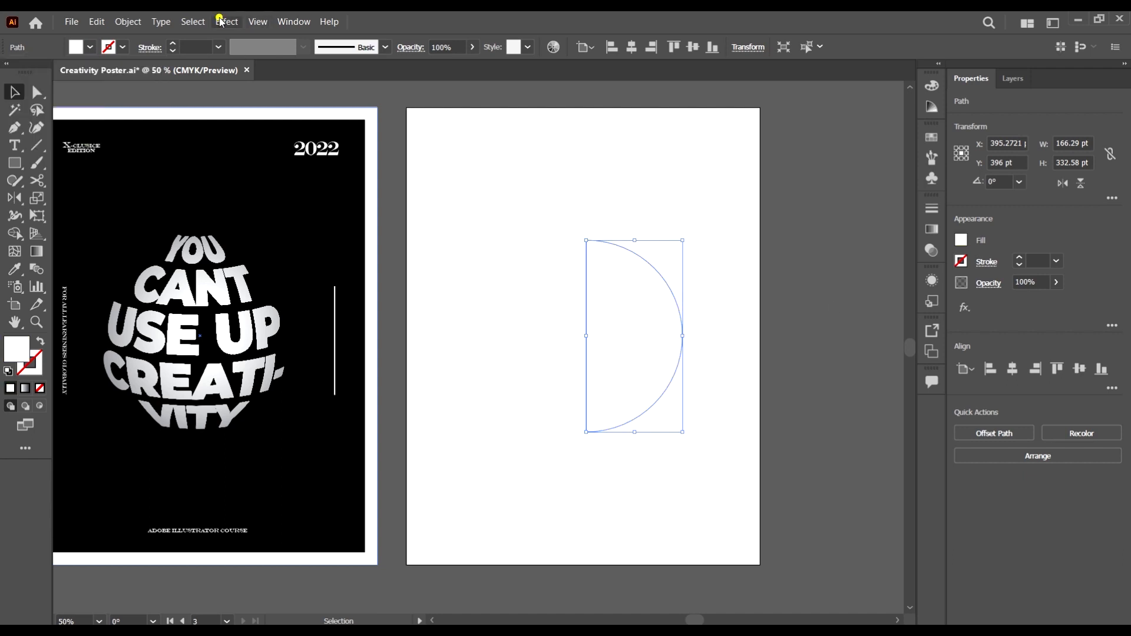
click(220, 21)
mouse_move(285, 108)
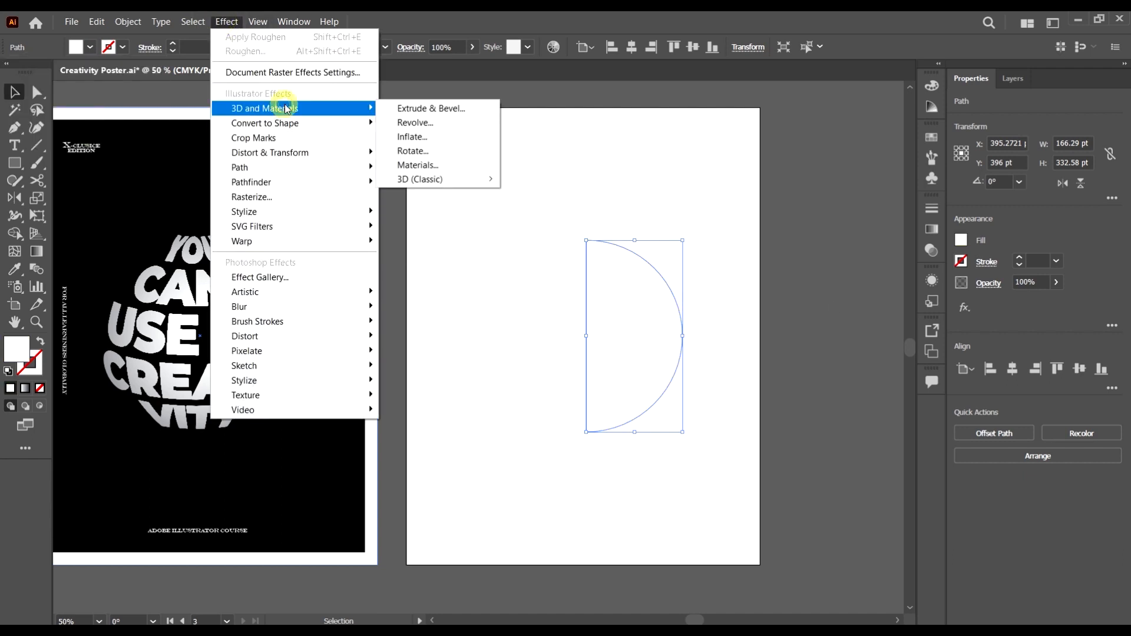
mouse_move(470, 178)
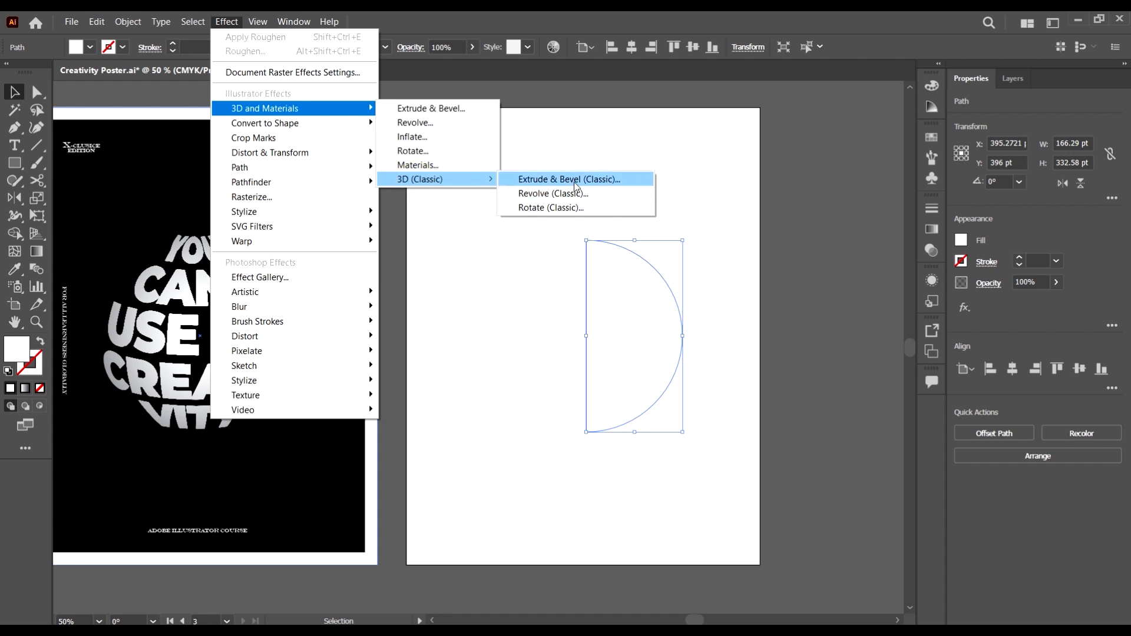
click(576, 186)
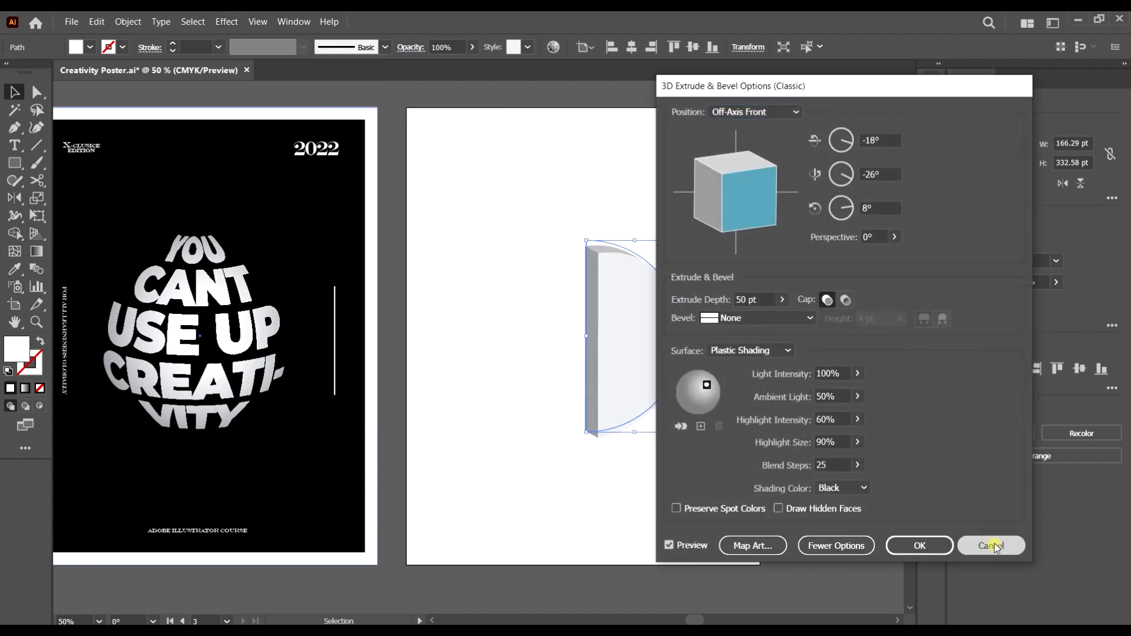
click(995, 545)
- Apply the 3D Revolve (Classic) effect to the half-circle and move its light to the centre of the sphere
click(237, 24)
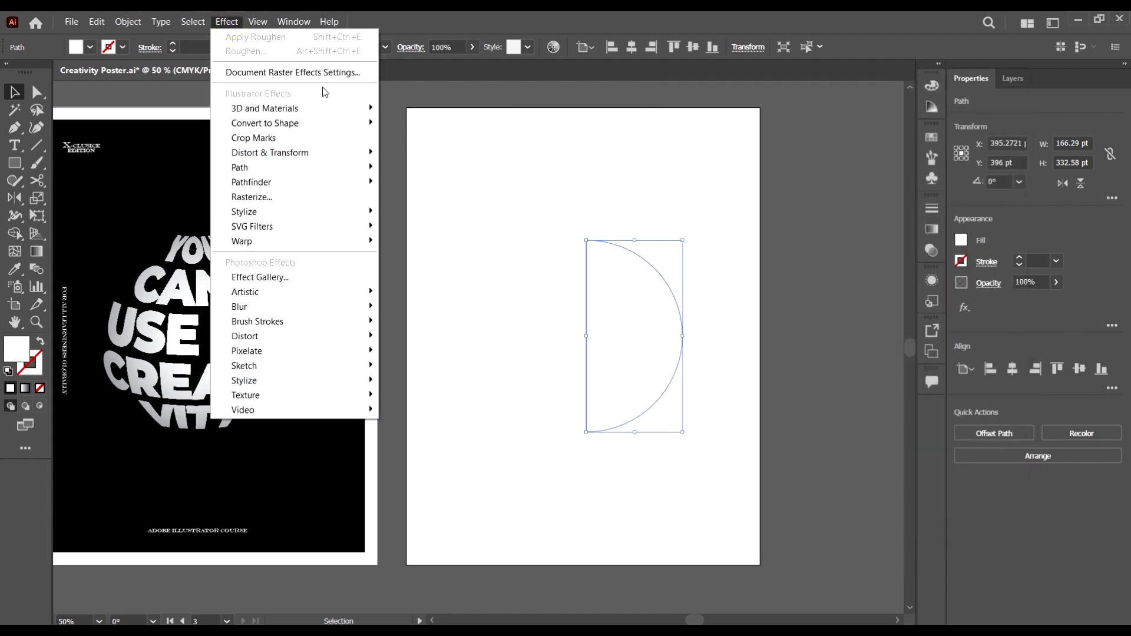
mouse_move(320, 106)
mouse_move(446, 184)
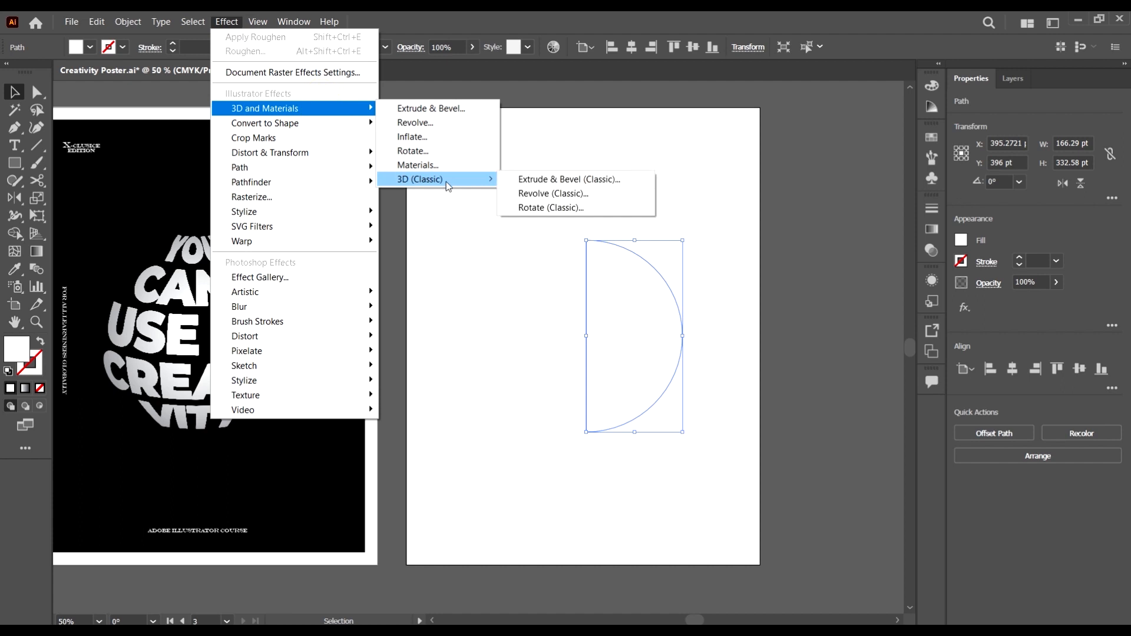
click(565, 195)
drag(770, 86, 876, 74)
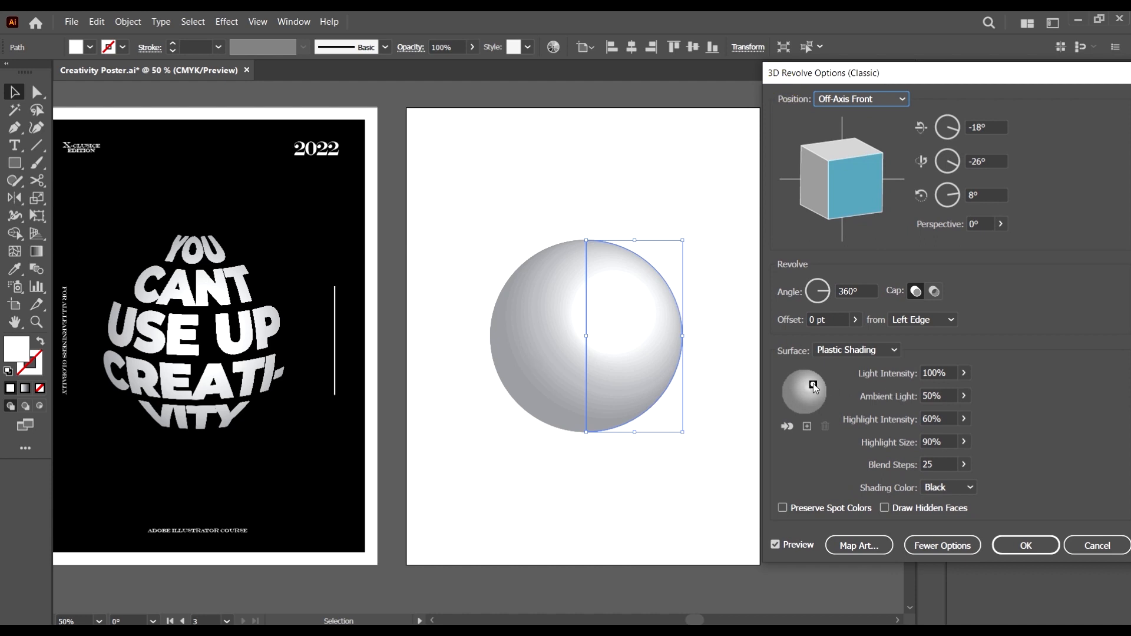
drag(813, 384, 807, 396)
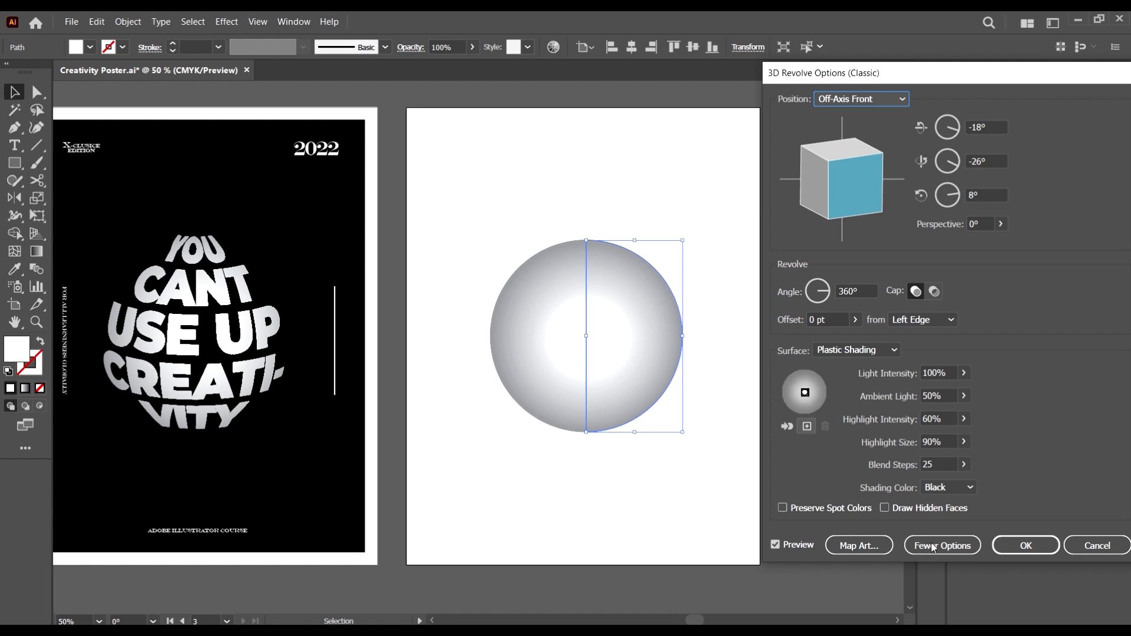
click(1040, 552)
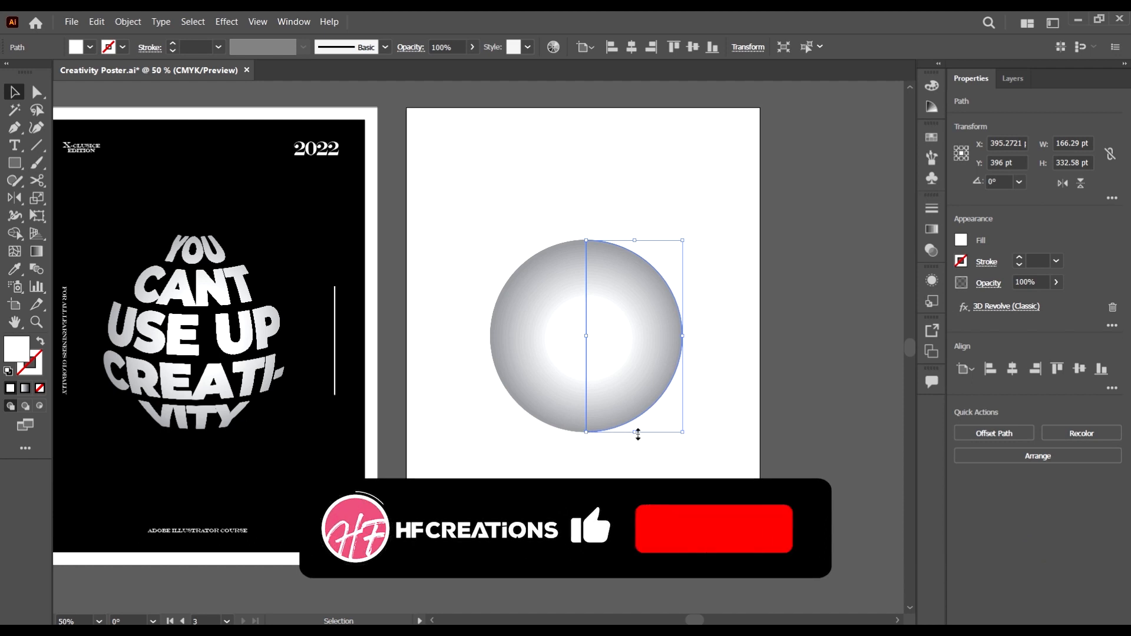
- Stretch the sphere vertically into an egg shape and scale it proportionally until the half-circle path is about 156 x 358 pt
drag(635, 432, 636, 446)
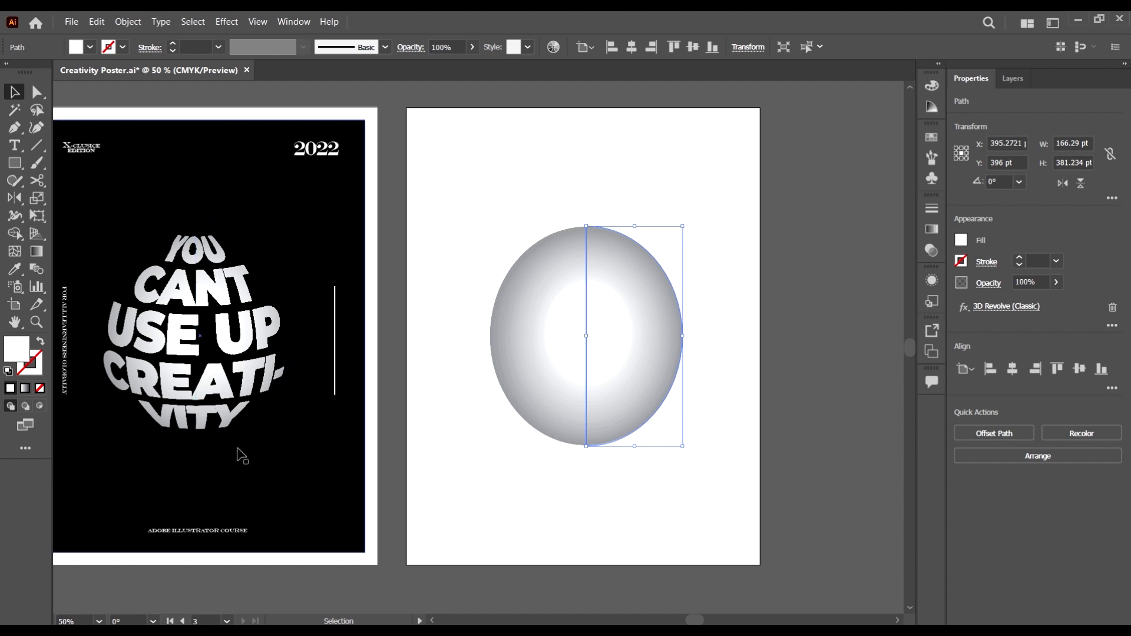
click(621, 303)
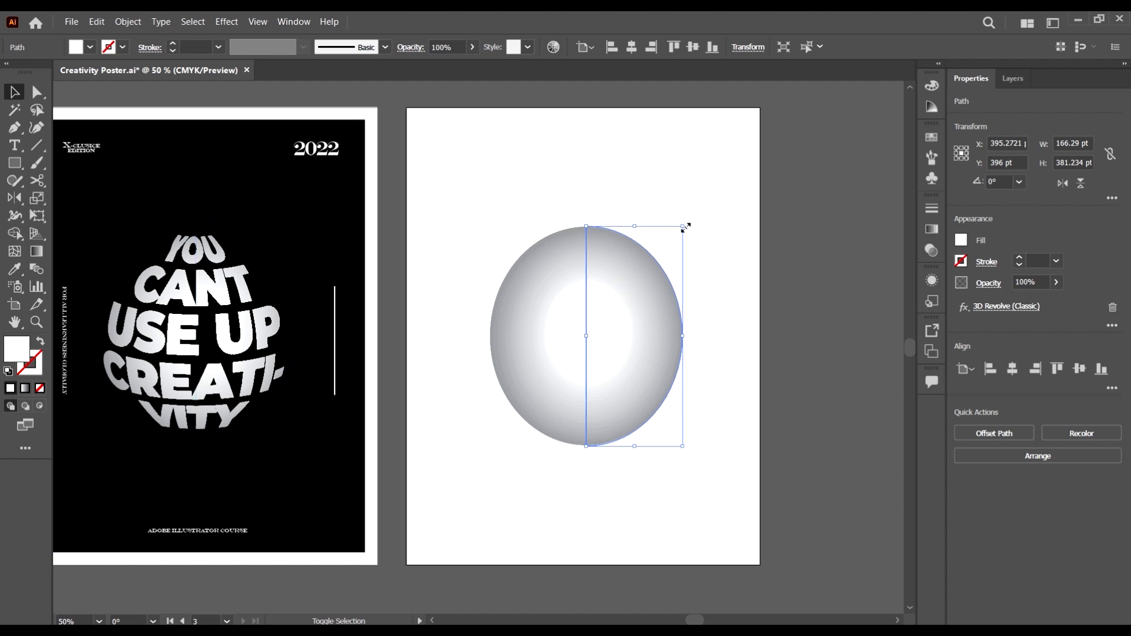
drag(682, 226, 678, 236)
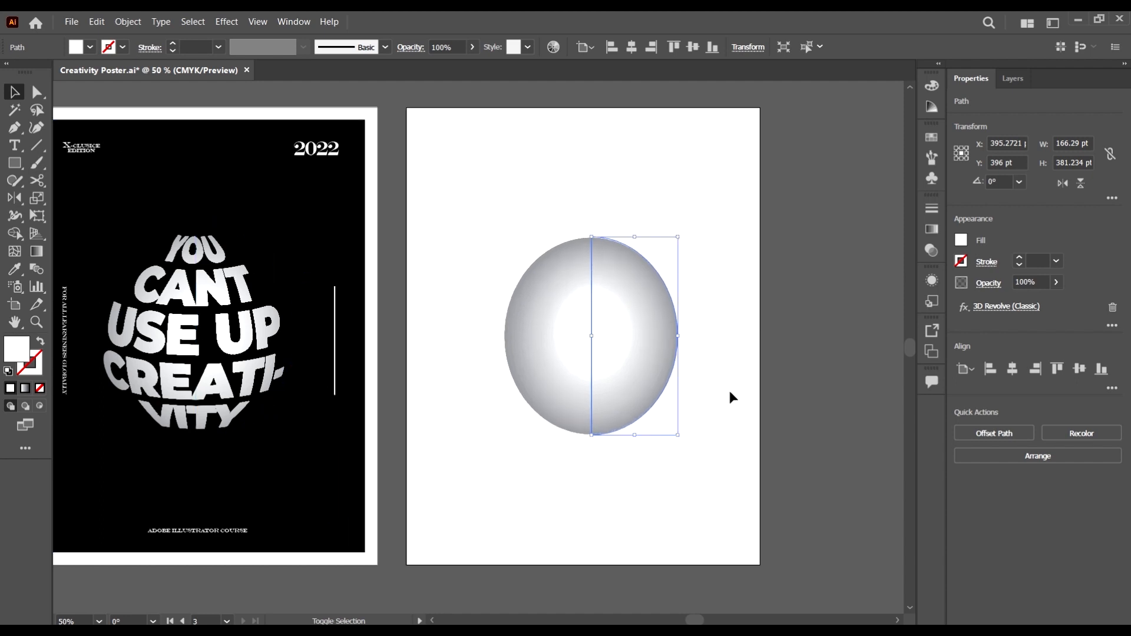
click(643, 470)
click(652, 374)
drag(677, 435, 680, 439)
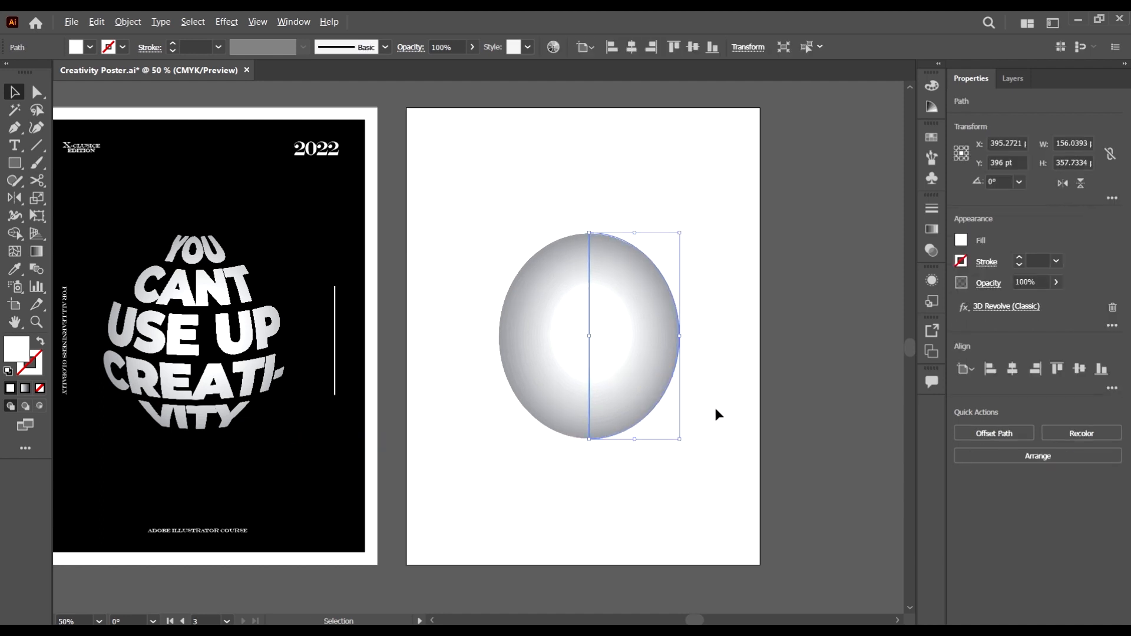
- Examine the two finished posters and the flat slogan text beside them for comparison with the new egg shape
scroll(715, 407, down, 3)
scroll(716, 413, up, 2)
scroll(720, 415, left, 1)
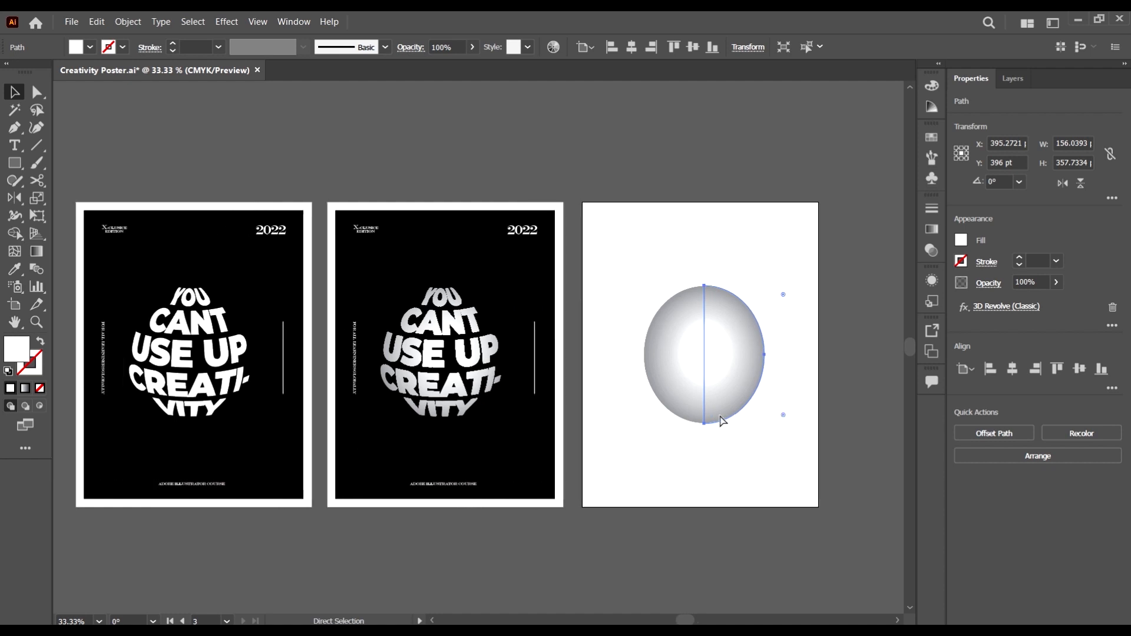
scroll(722, 420, left, 1)
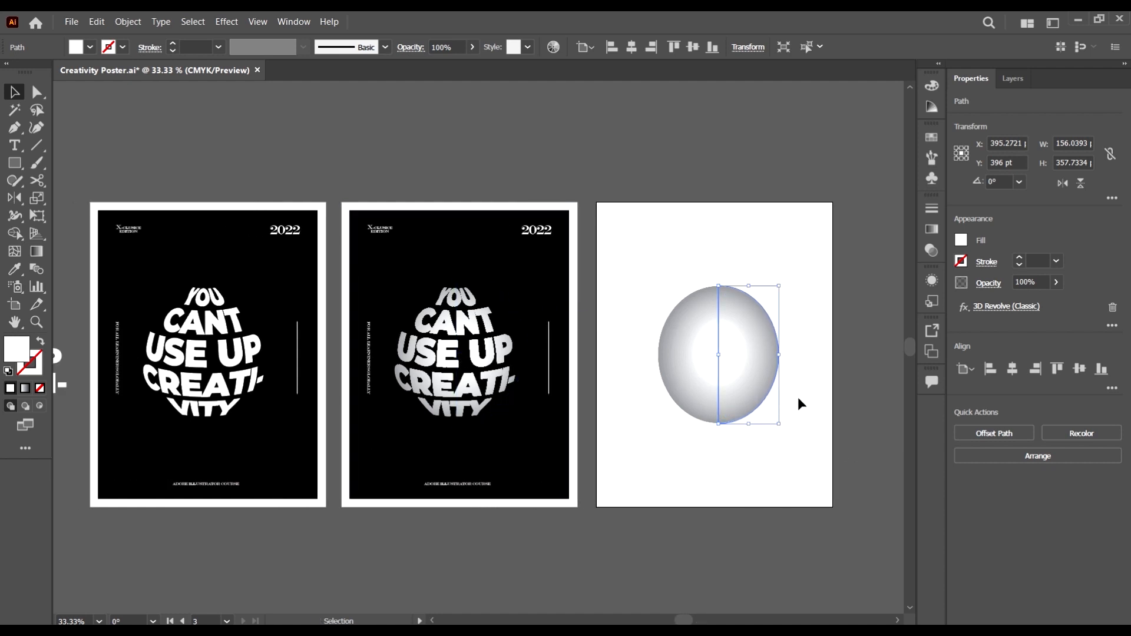
scroll(799, 441, down, 1)
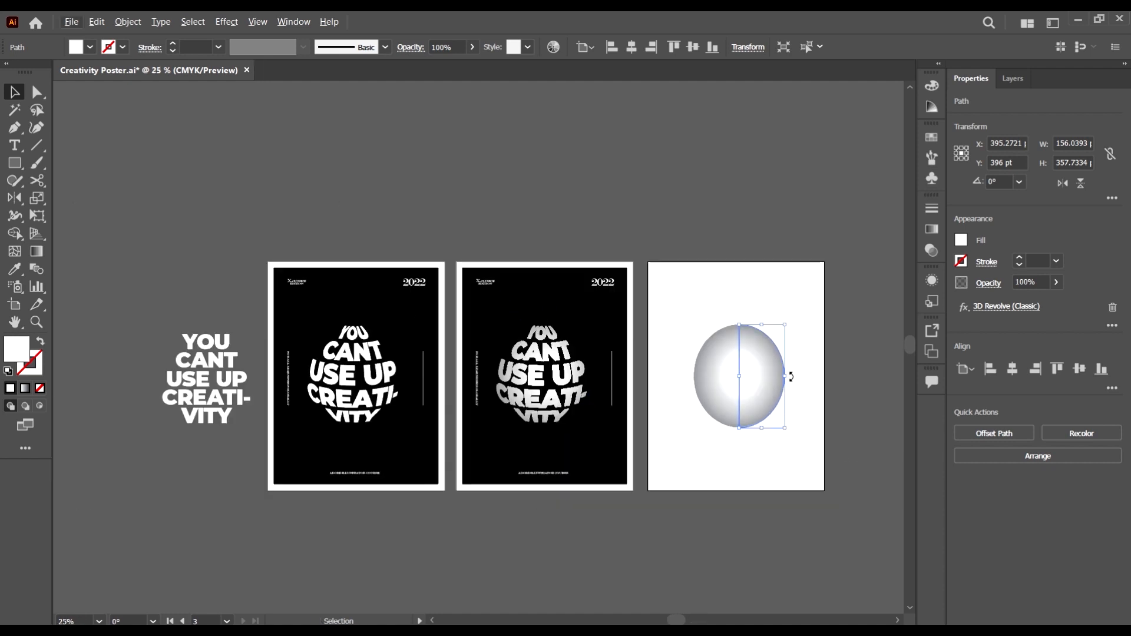
scroll(813, 390, up, 2)
scroll(740, 371, right, 2)
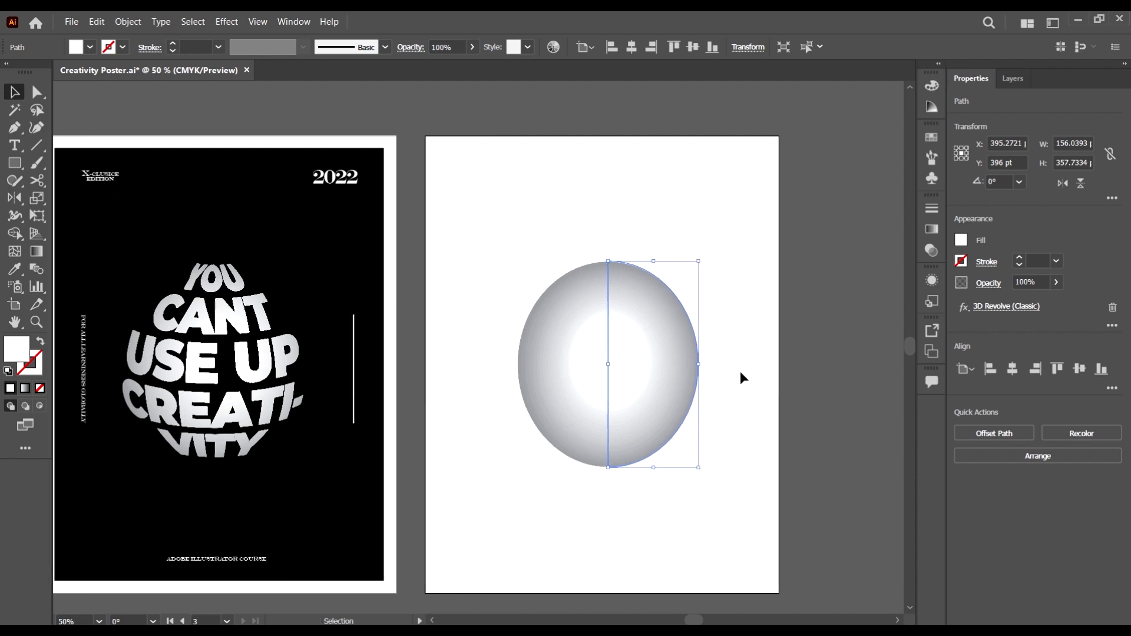
scroll(740, 371, down, 3)
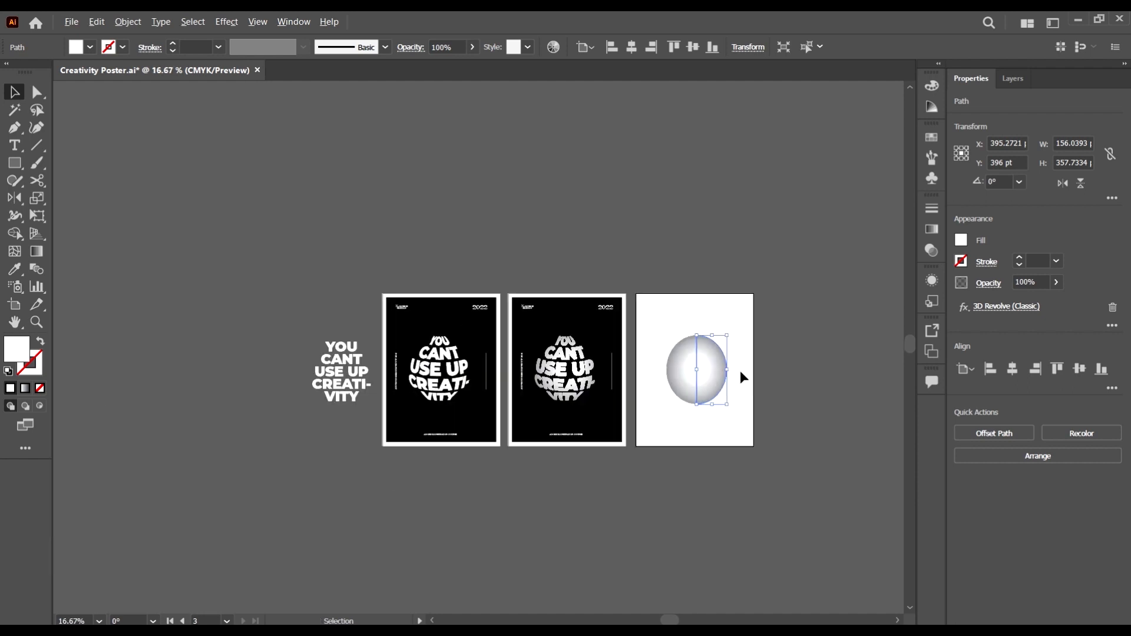
click(931, 157)
click(931, 157)
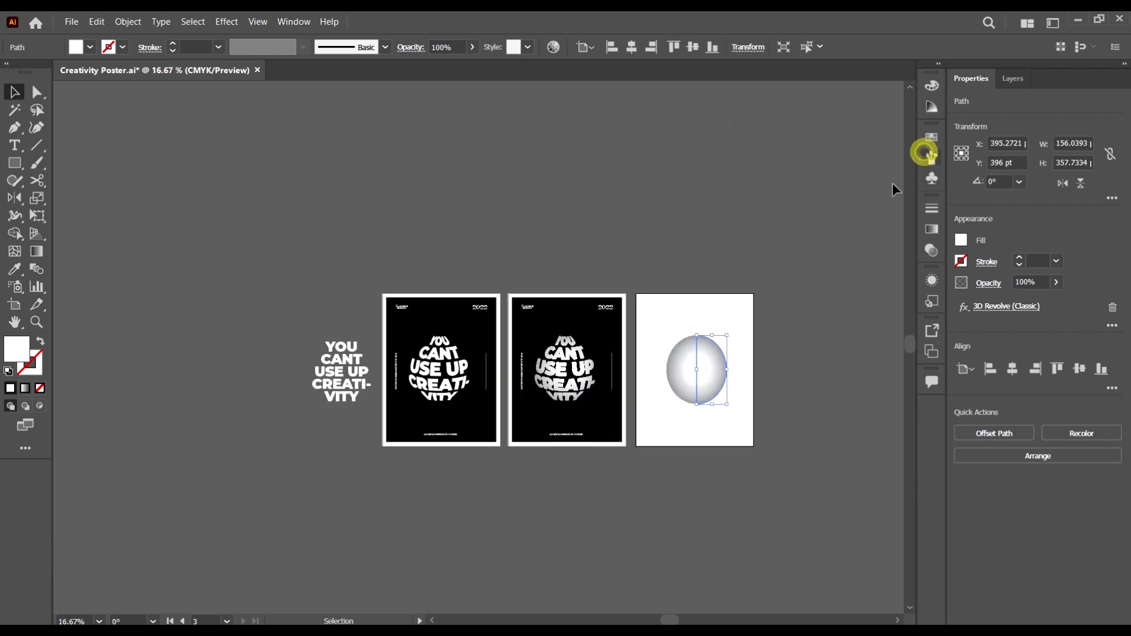
scroll(773, 391, right, 2)
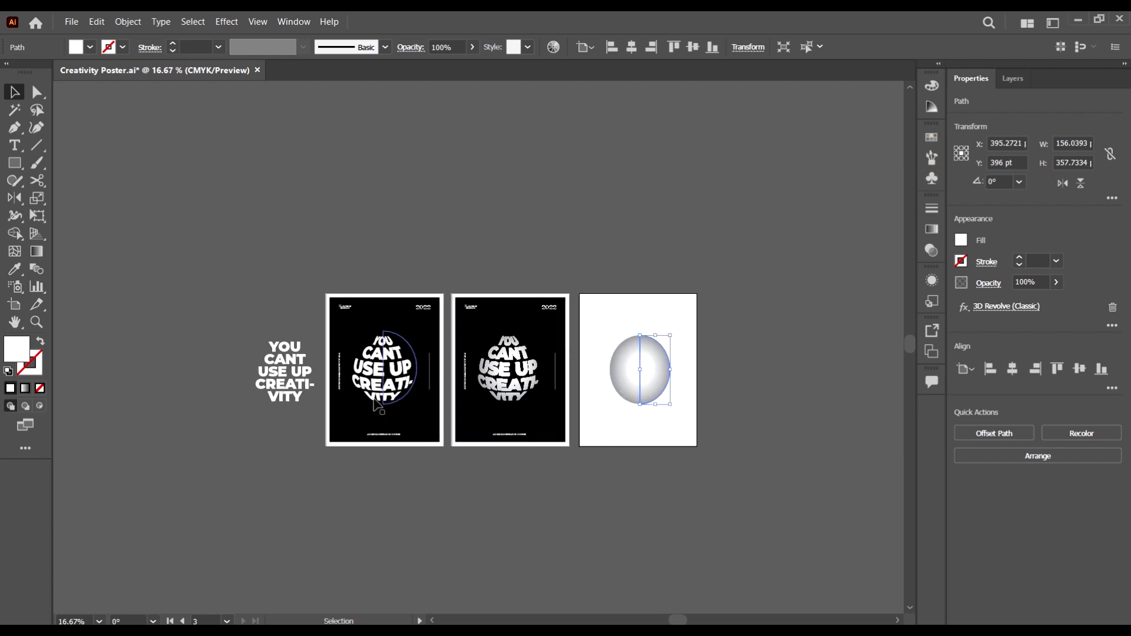
scroll(507, 389, up, 3)
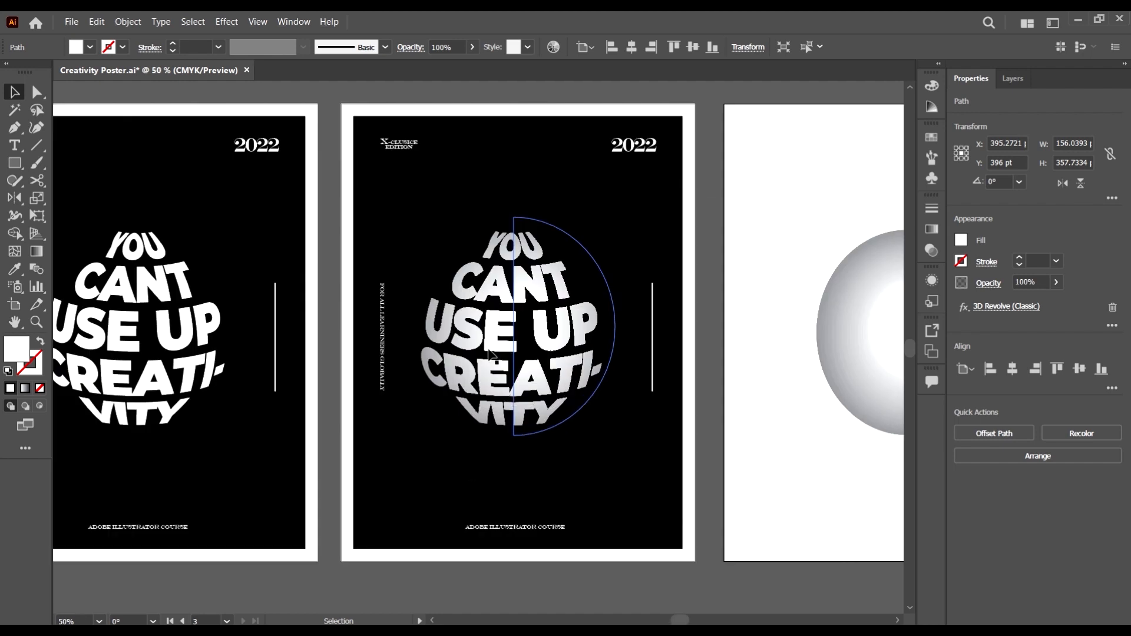
scroll(247, 372, down, 4)
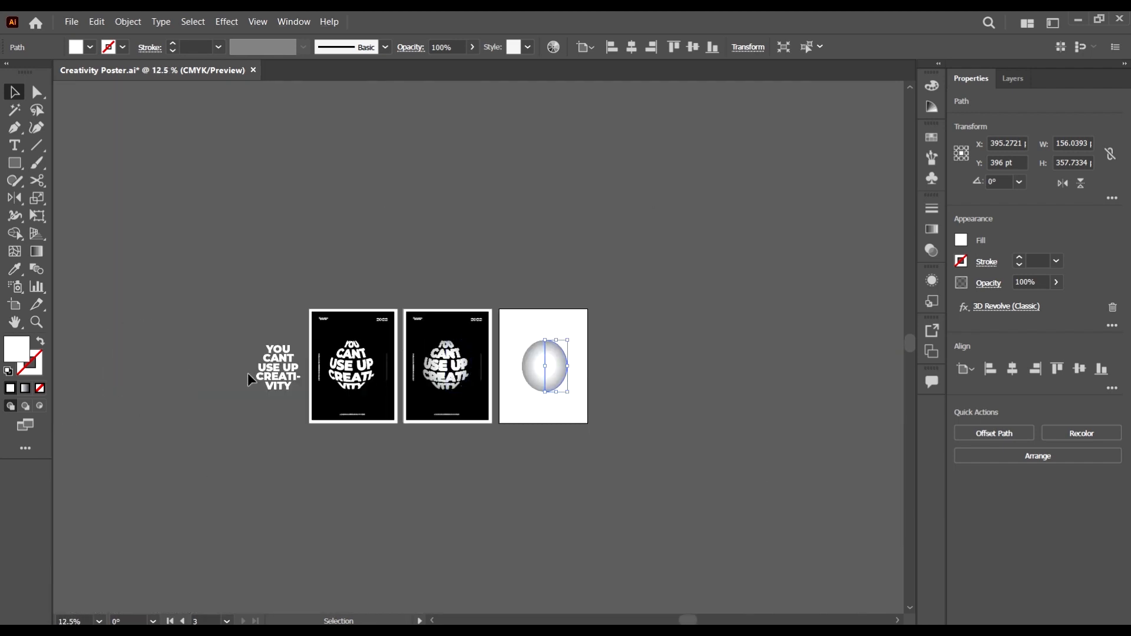
- Try to create a new symbol from the flat slogan text group beside the first poster
scroll(247, 373, up, 4)
click(340, 335)
scroll(340, 336, right, 2)
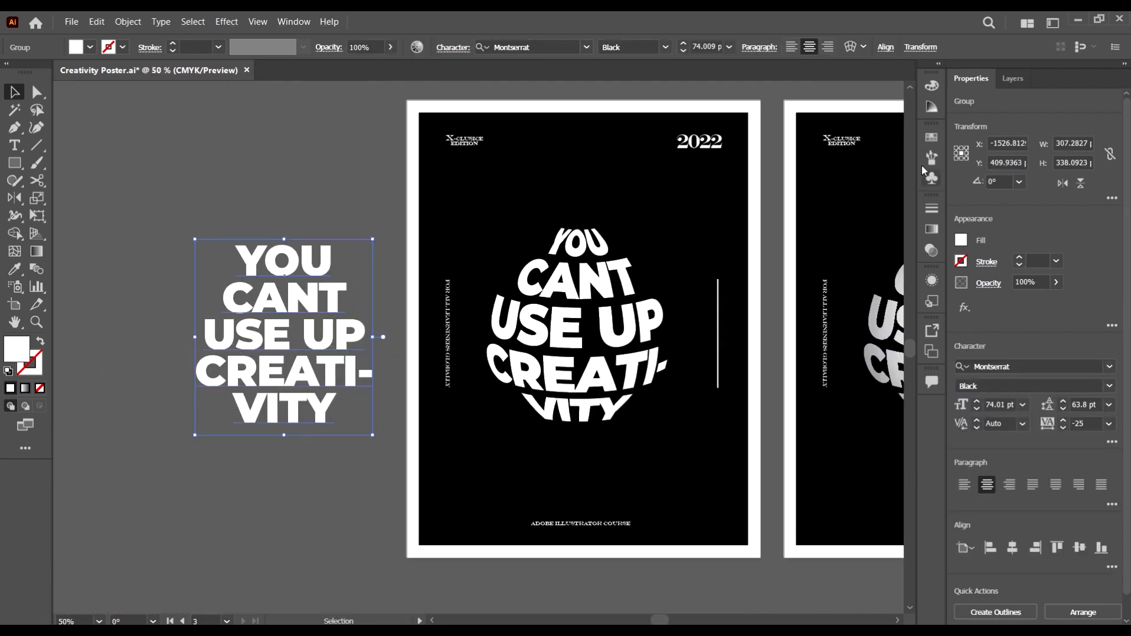
click(932, 178)
drag(280, 313, 842, 256)
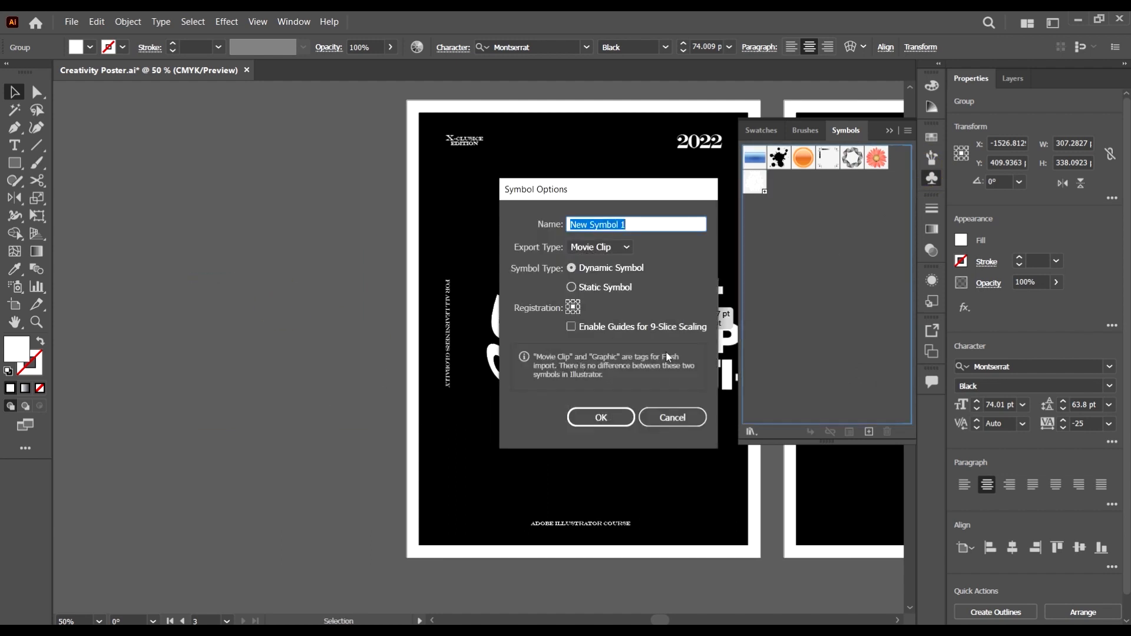
click(684, 422)
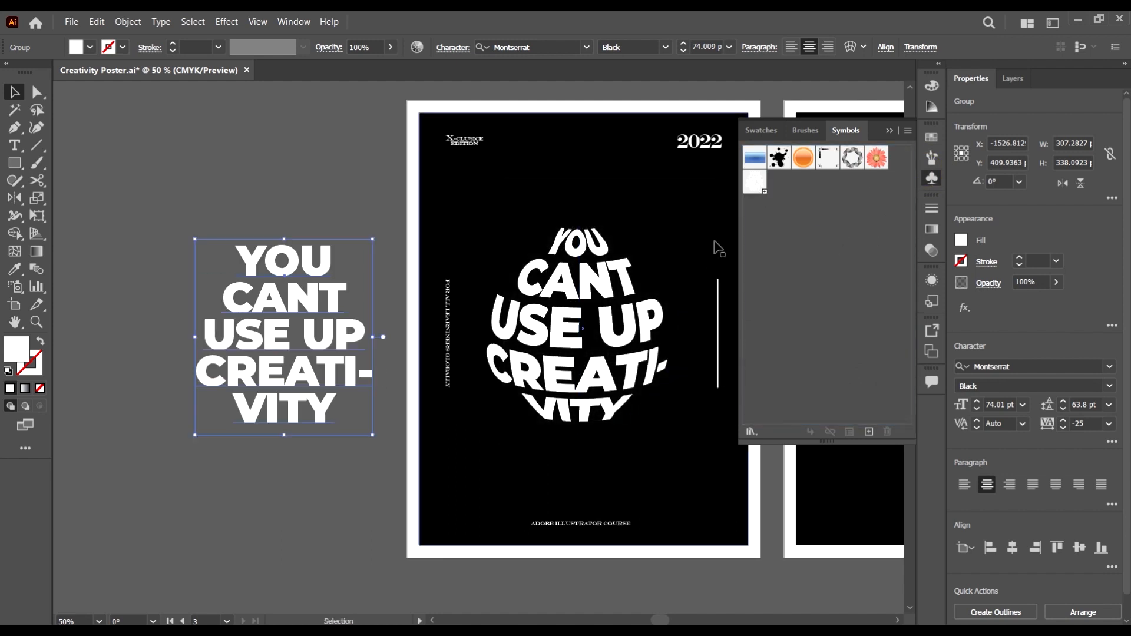
- Select the egg shape on the blank artboard and reopen the options of its 3D Revolve (Classic) effect
scroll(717, 248, right, 4)
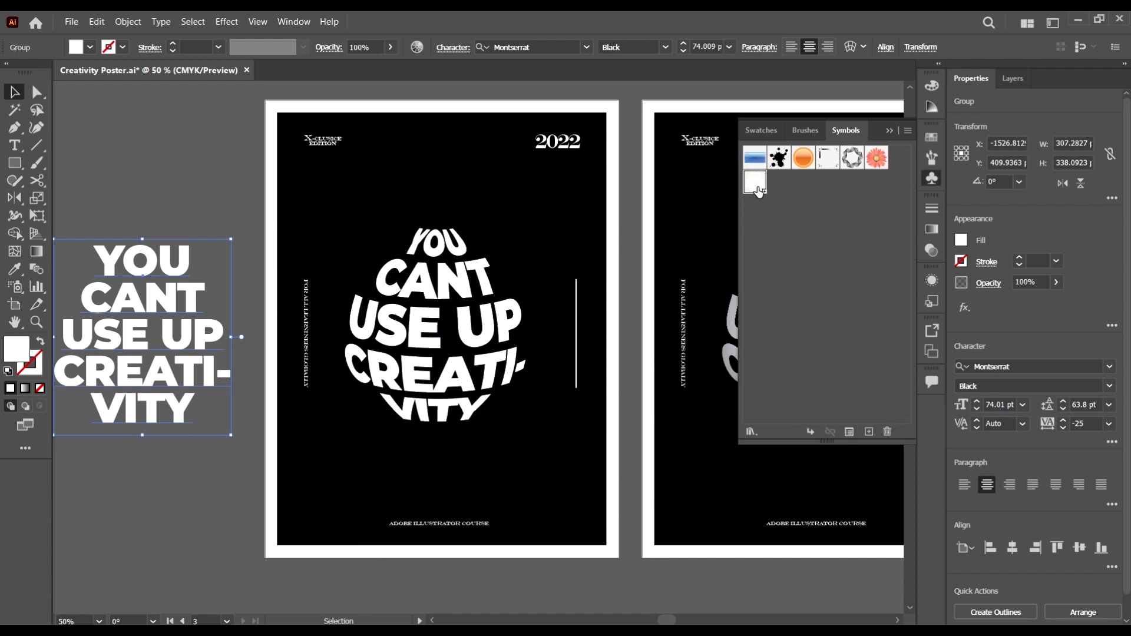
scroll(413, 318, right, 2)
alt+scroll(234, 319, down, 3)
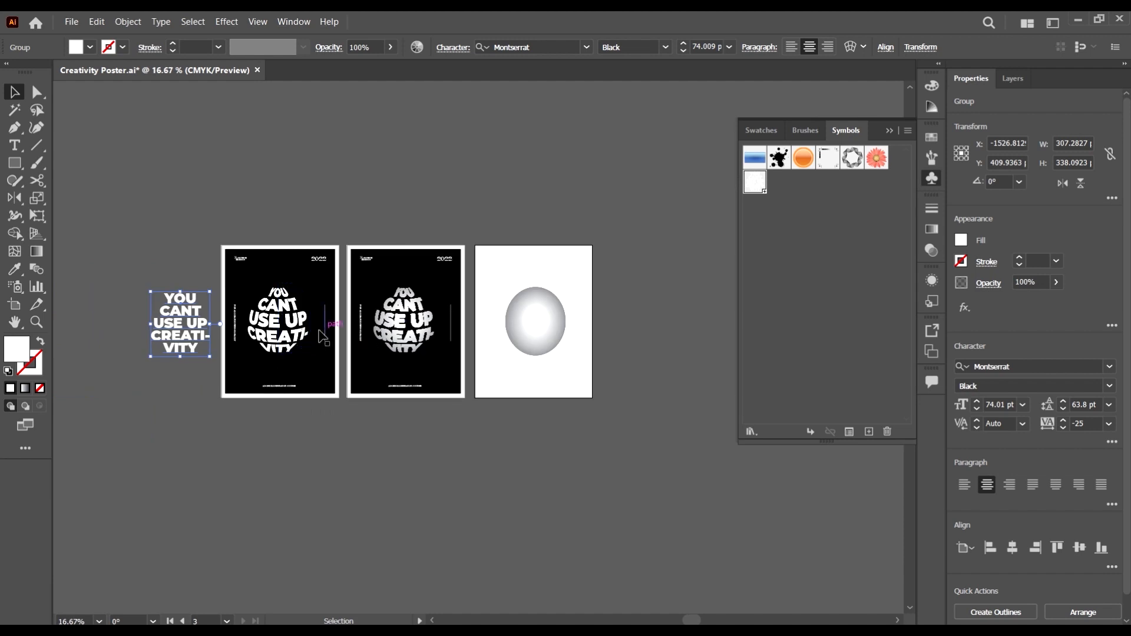
click(312, 330)
scroll(365, 295, down, 1)
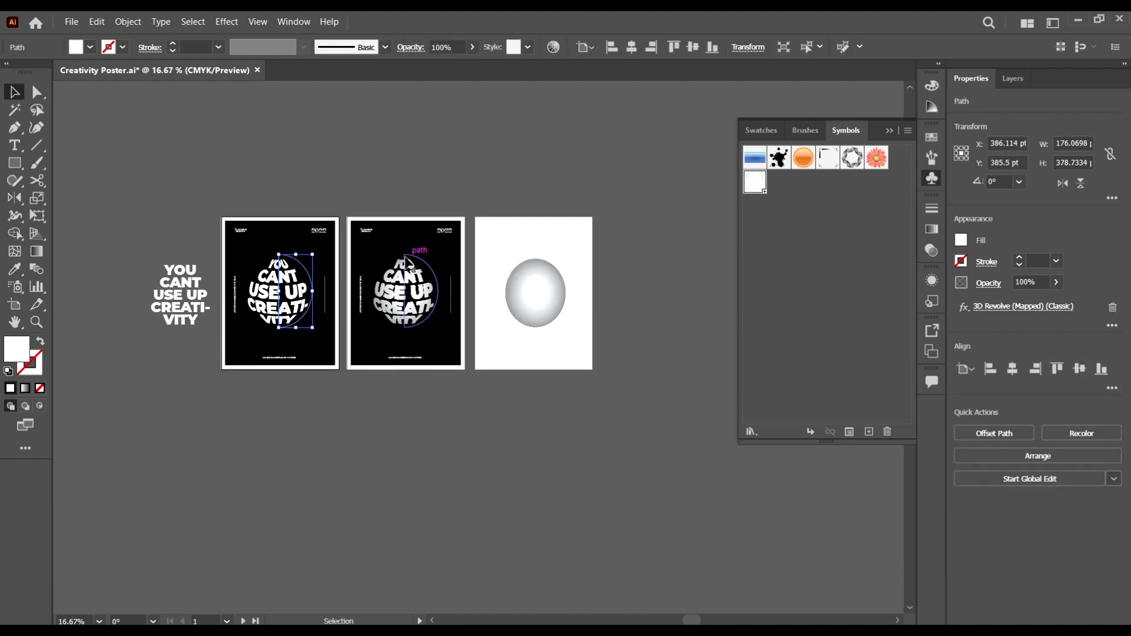
alt+scroll(534, 288, up, 4)
scroll(564, 336, right, 4)
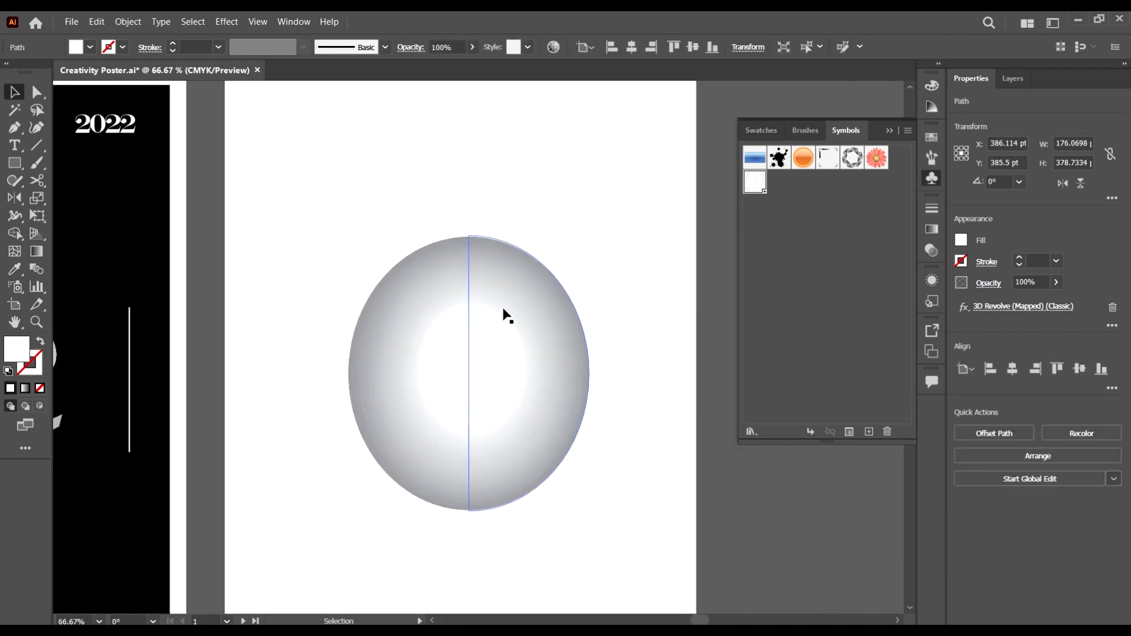
click(502, 305)
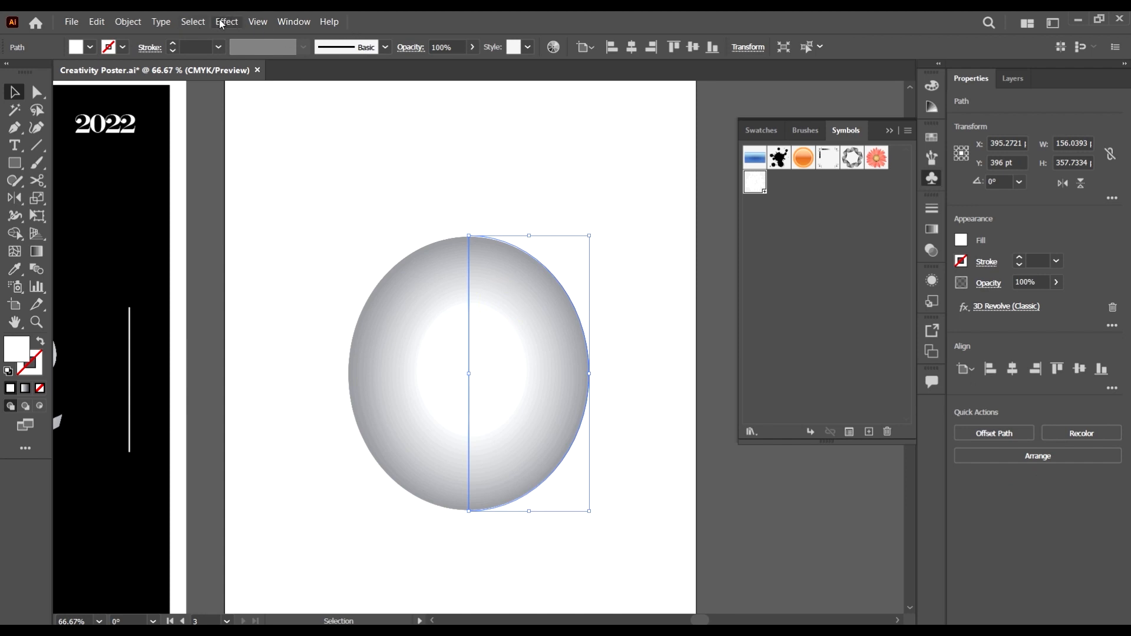
click(933, 281)
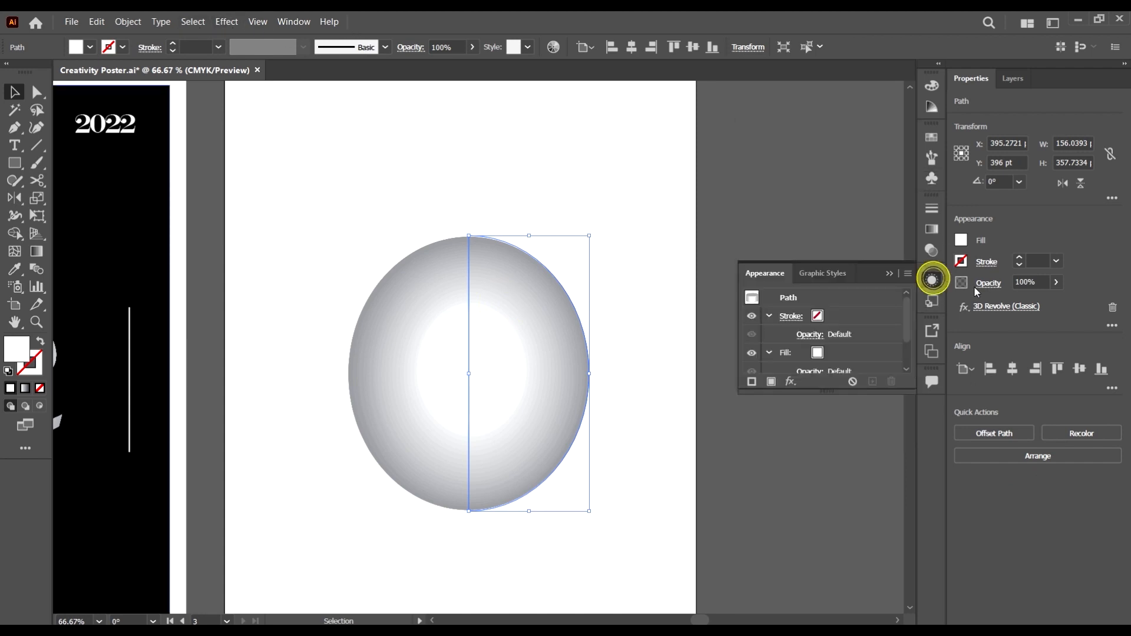
scroll(849, 346, down, 2)
click(827, 349)
click(827, 350)
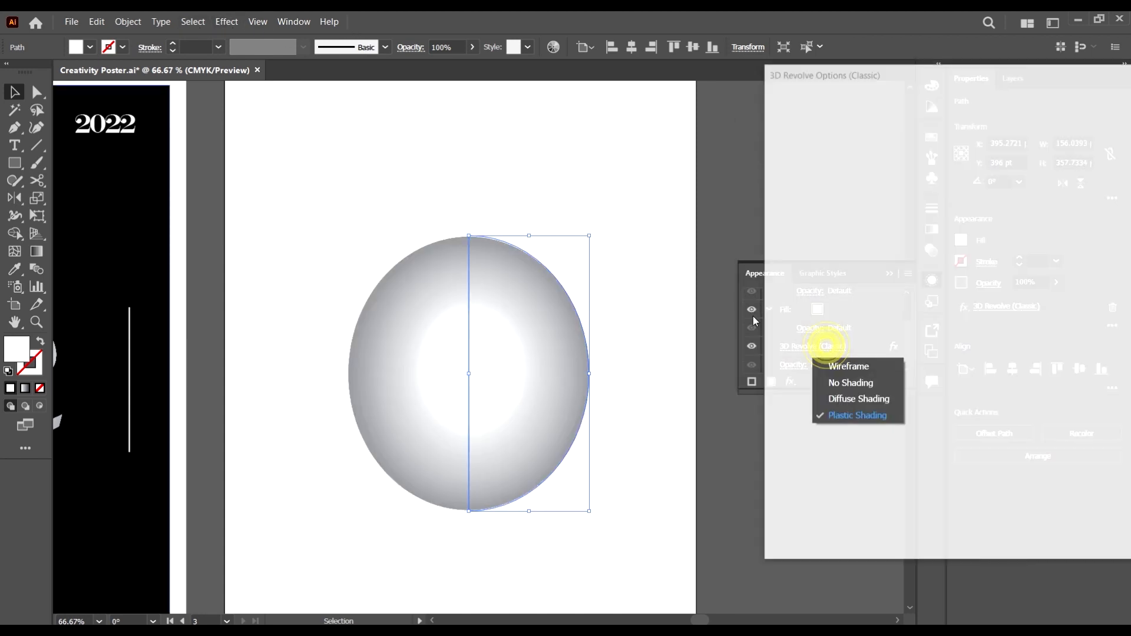
drag(984, 79, 952, 78)
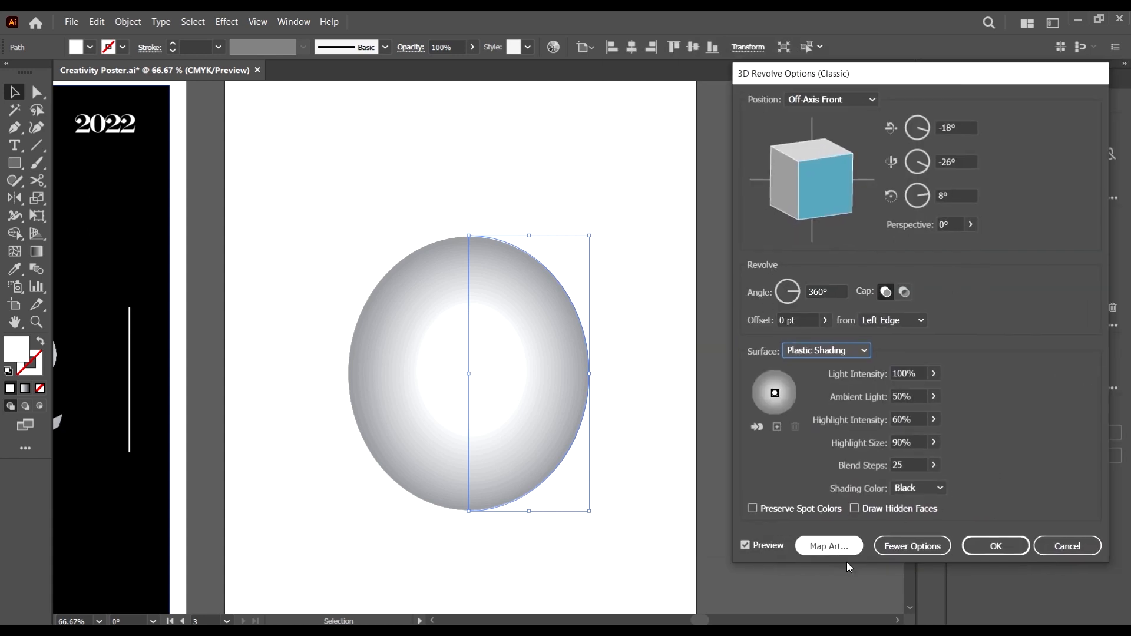
- Map the slogan symbol "New Symbol" onto the surface of the revolved egg shape
click(824, 549)
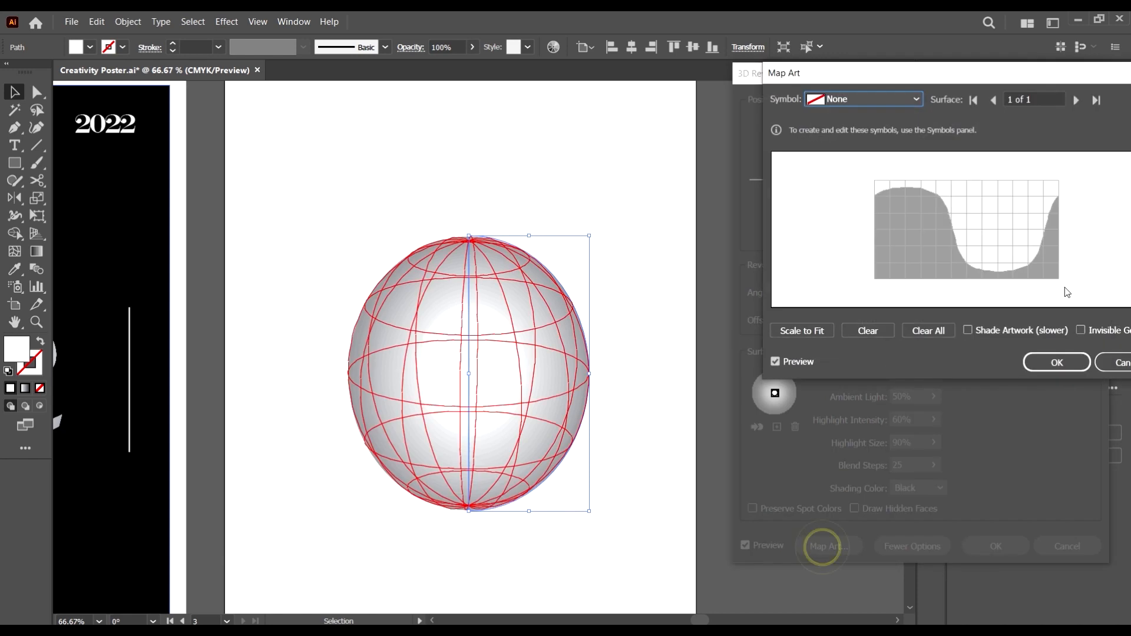
drag(1063, 72, 983, 94)
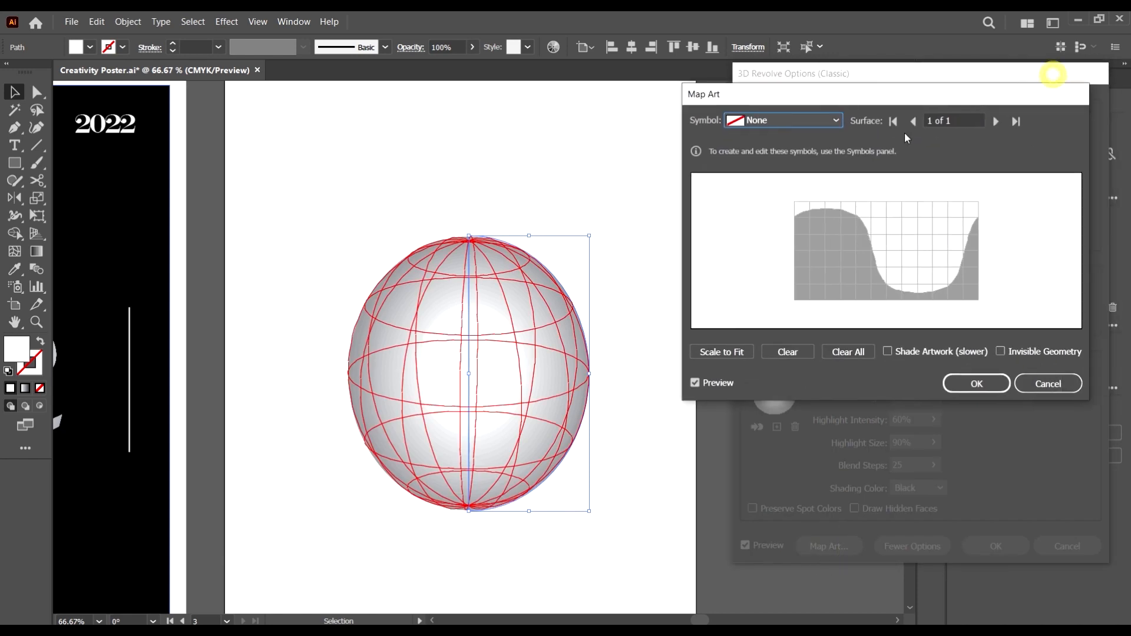
click(798, 131)
click(812, 249)
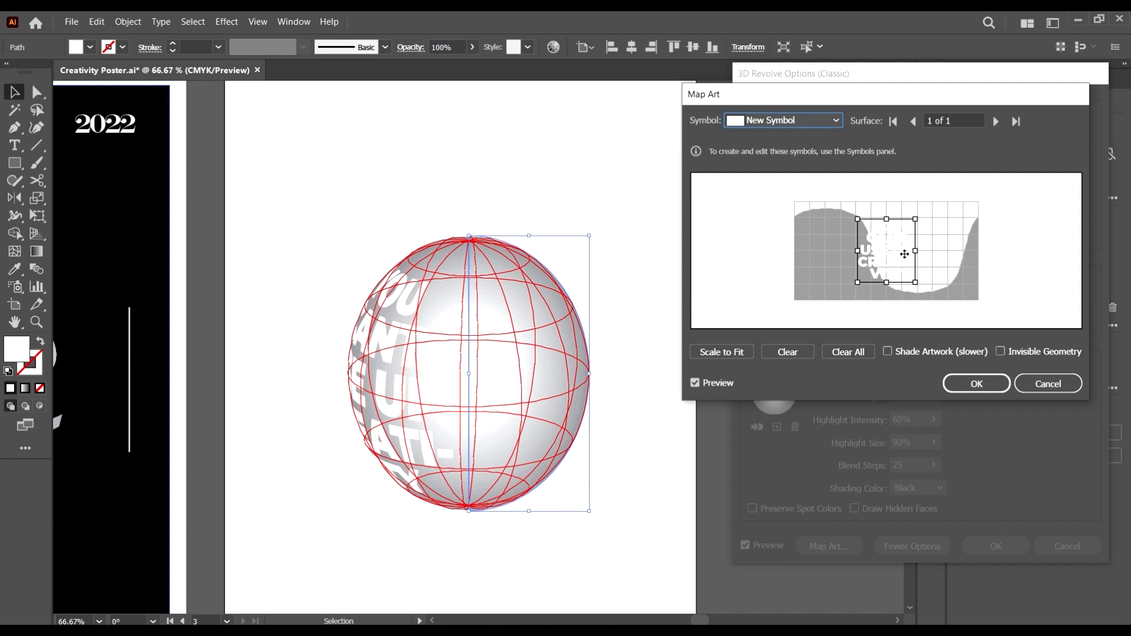
- Enlarge the mapped slogan and centre it on the visible front of the surface, with Invisible Geometry turned on
drag(904, 254, 936, 246)
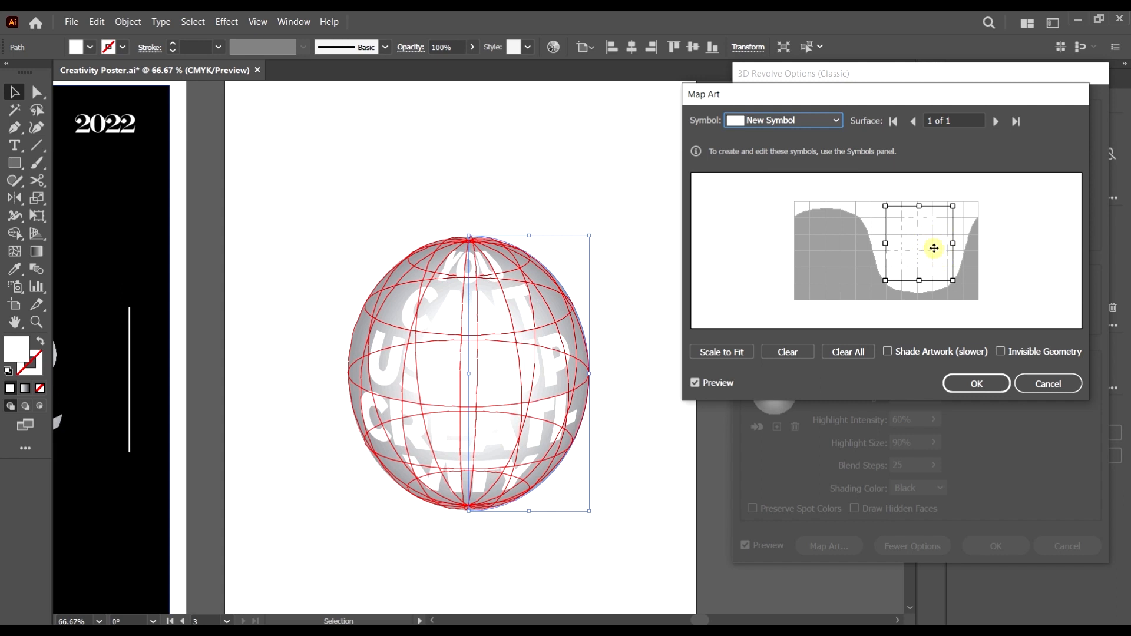
drag(934, 248, 934, 251)
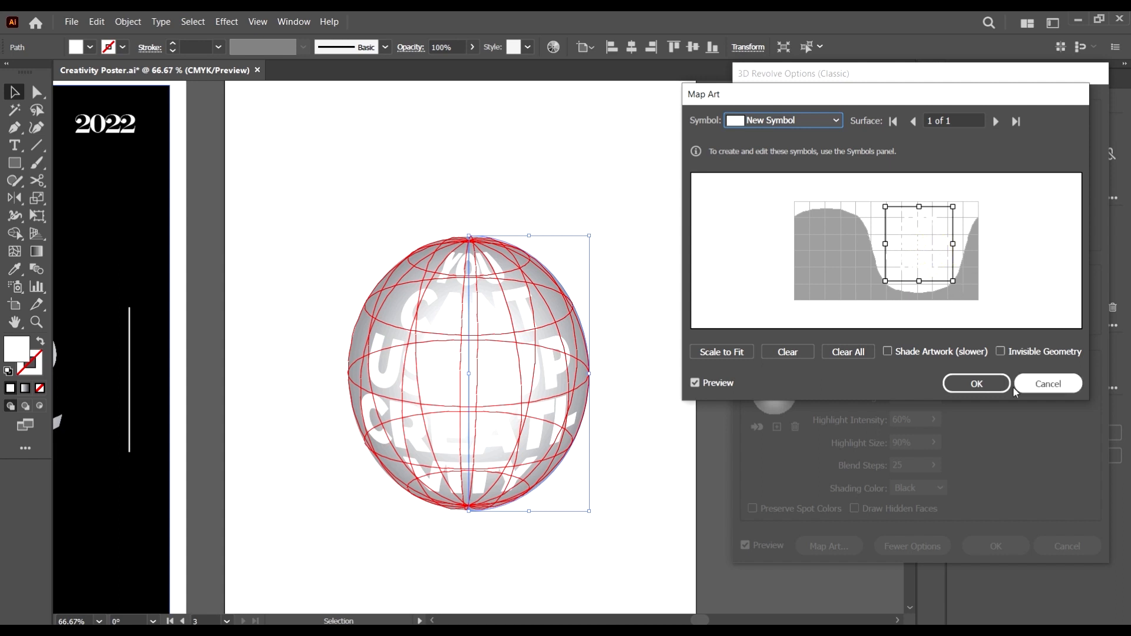
click(1014, 353)
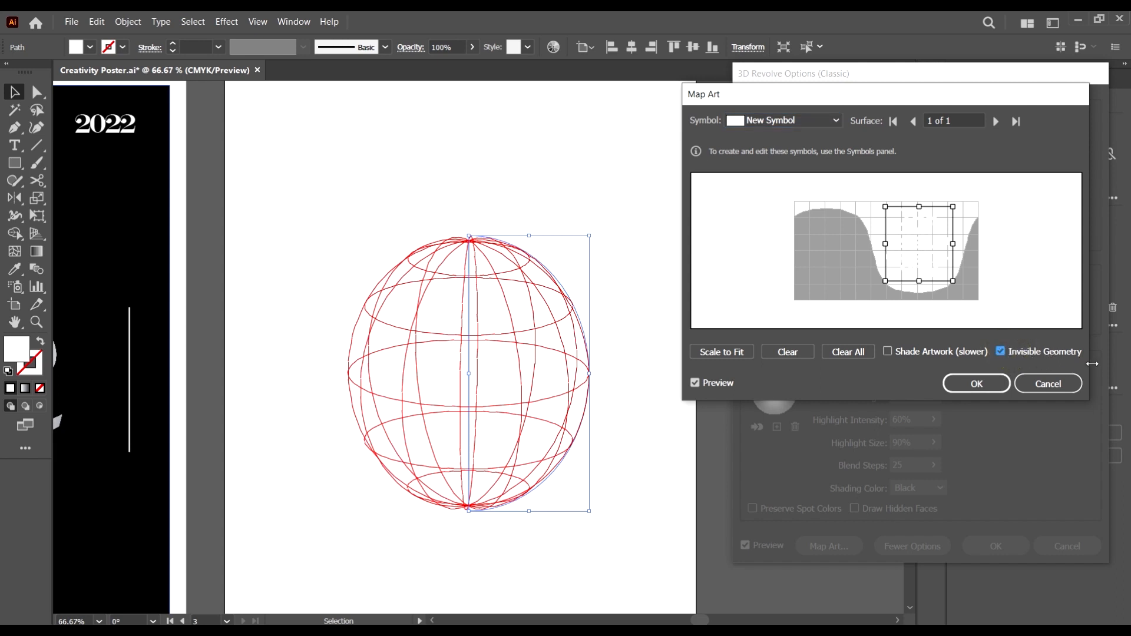
- Apply the mapped artwork and the 3D Revolve (Classic) settings to the egg shape, and deselect it
click(989, 388)
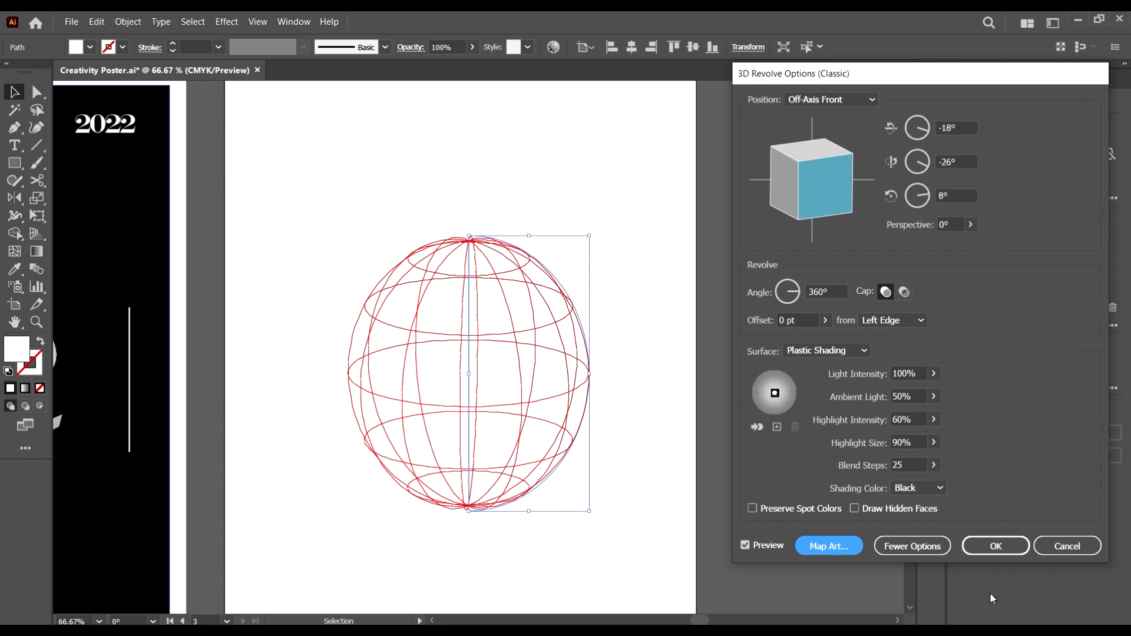
click(996, 546)
scroll(564, 333, down, 2)
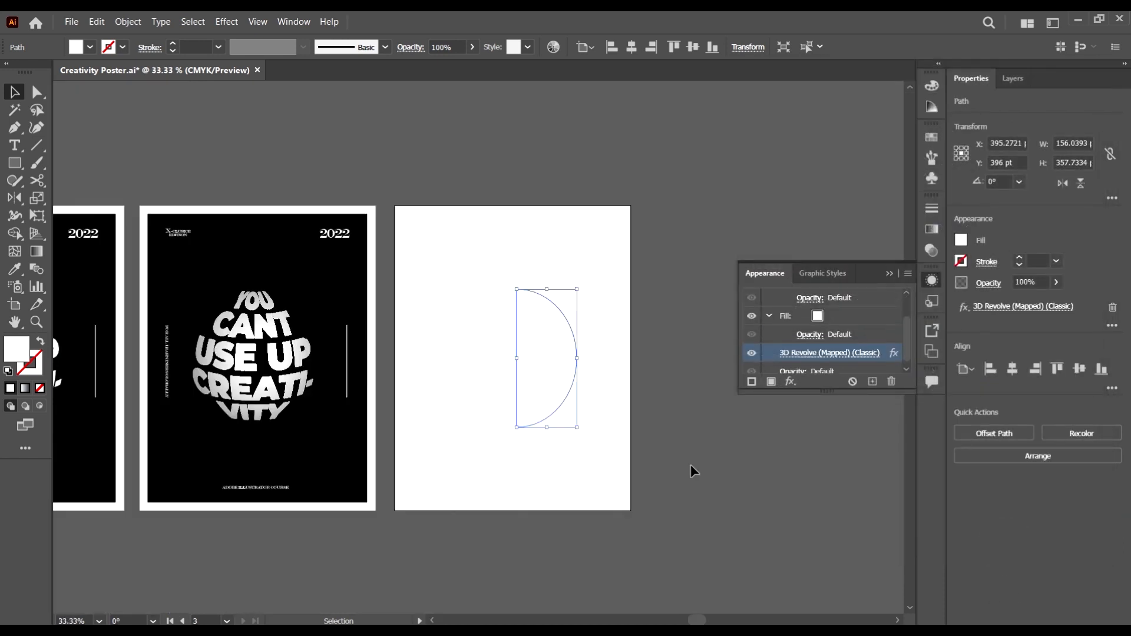
scroll(691, 464, down, 1)
click(690, 460)
- Copy the second poster's white frame and black background onto the third artboard, aligned to it and placed behind the slogan
scroll(716, 408, up, 2)
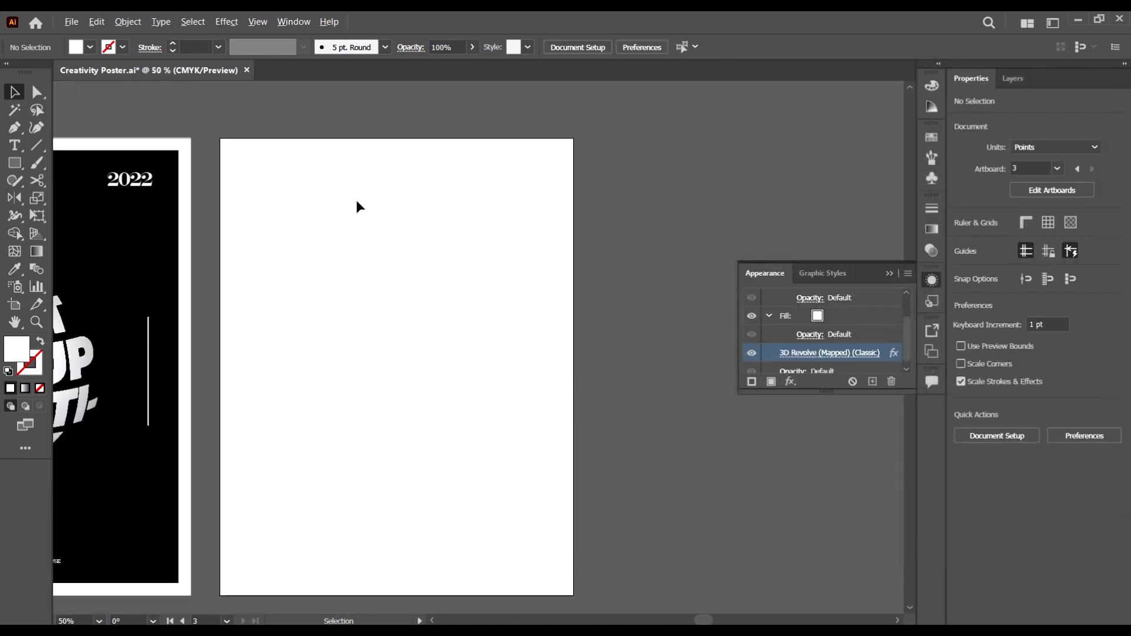
click(179, 148)
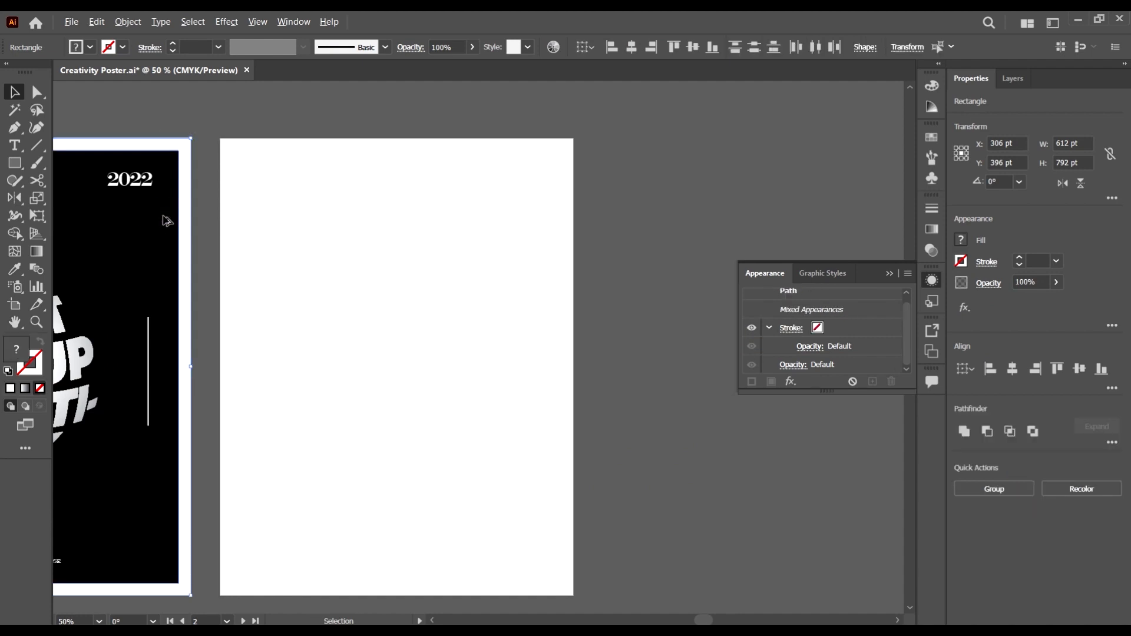
drag(167, 220, 569, 277)
scroll(670, 387, left, 2)
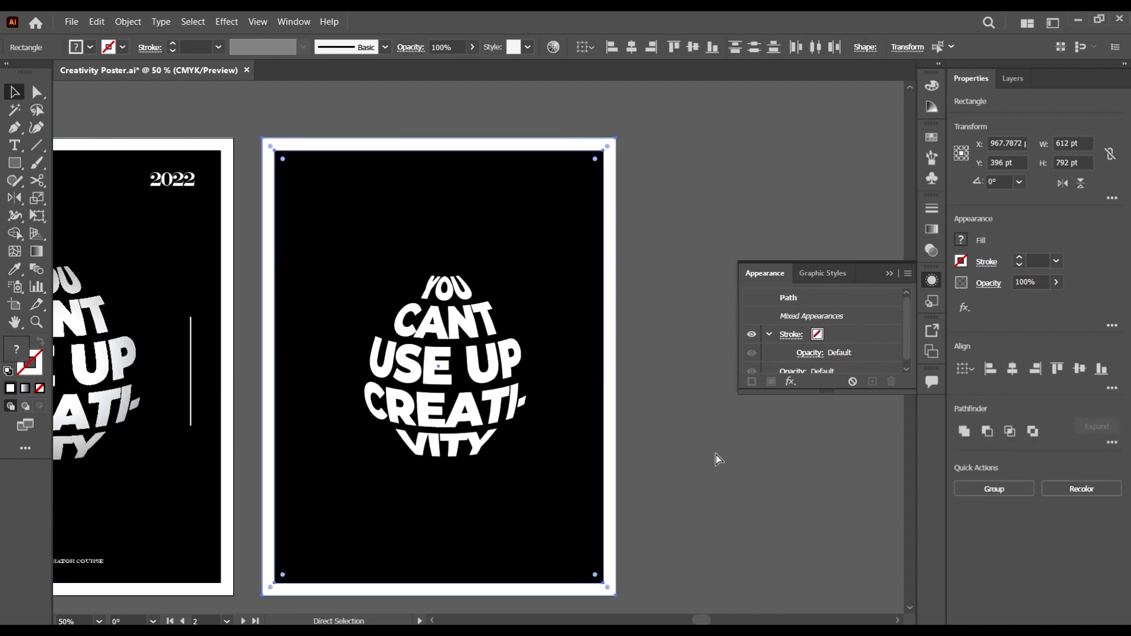
scroll(707, 442, up, 2)
scroll(701, 427, down, 3)
scroll(705, 451, left, 3)
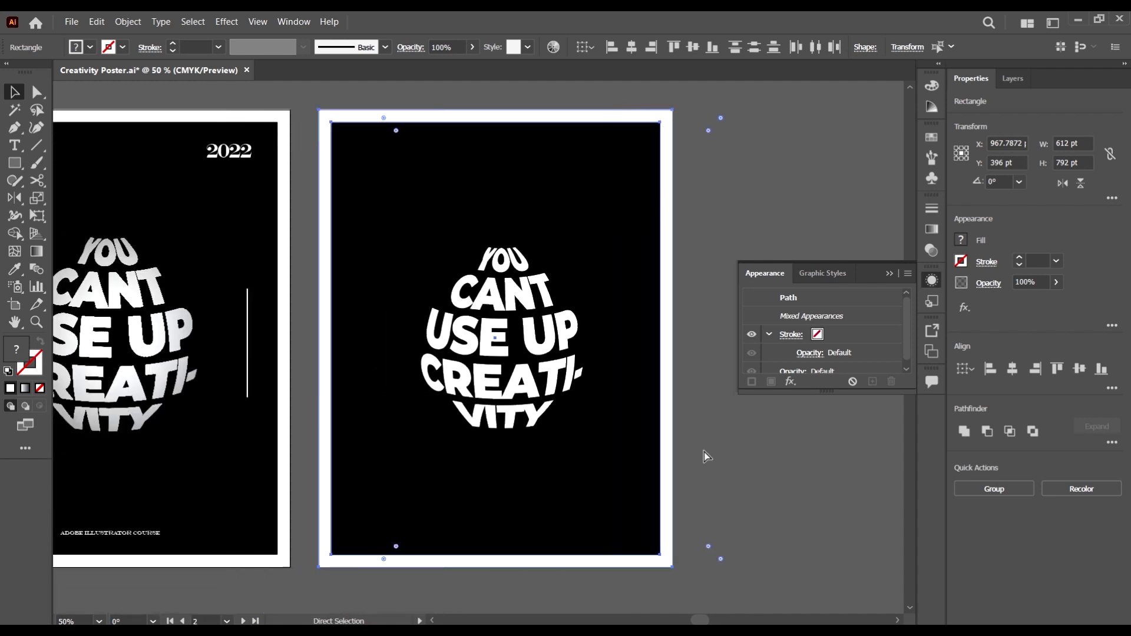
click(788, 503)
- Turn on Shade Artwork for the slogan mapped onto the third poster's egg shape
scroll(780, 448, down, 2)
scroll(712, 441, up, 3)
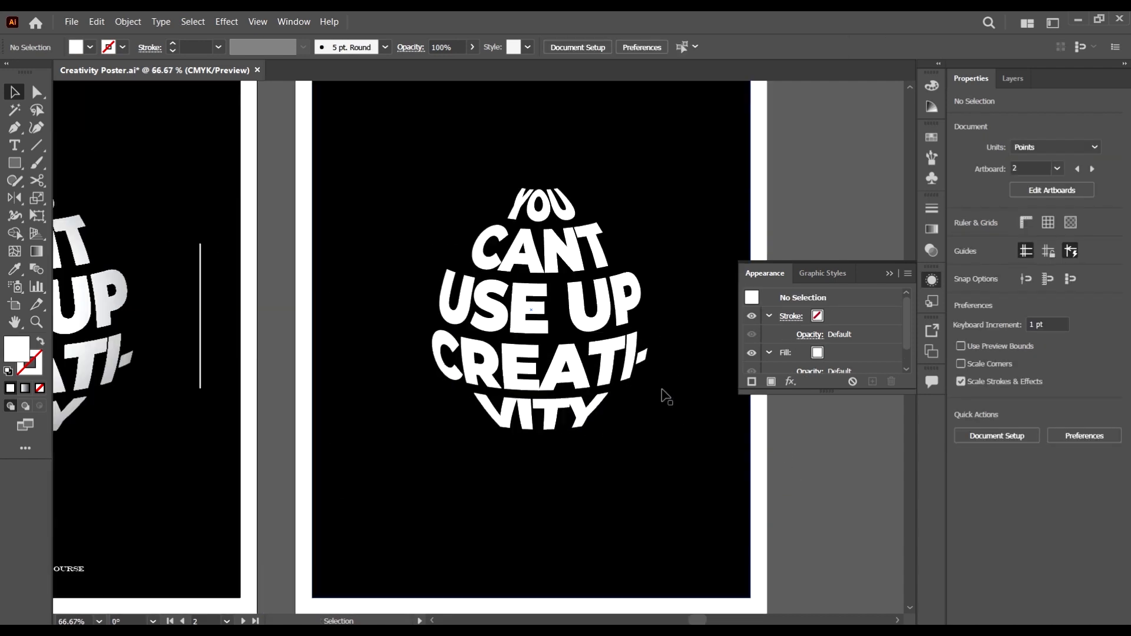
scroll(613, 346, down, 2)
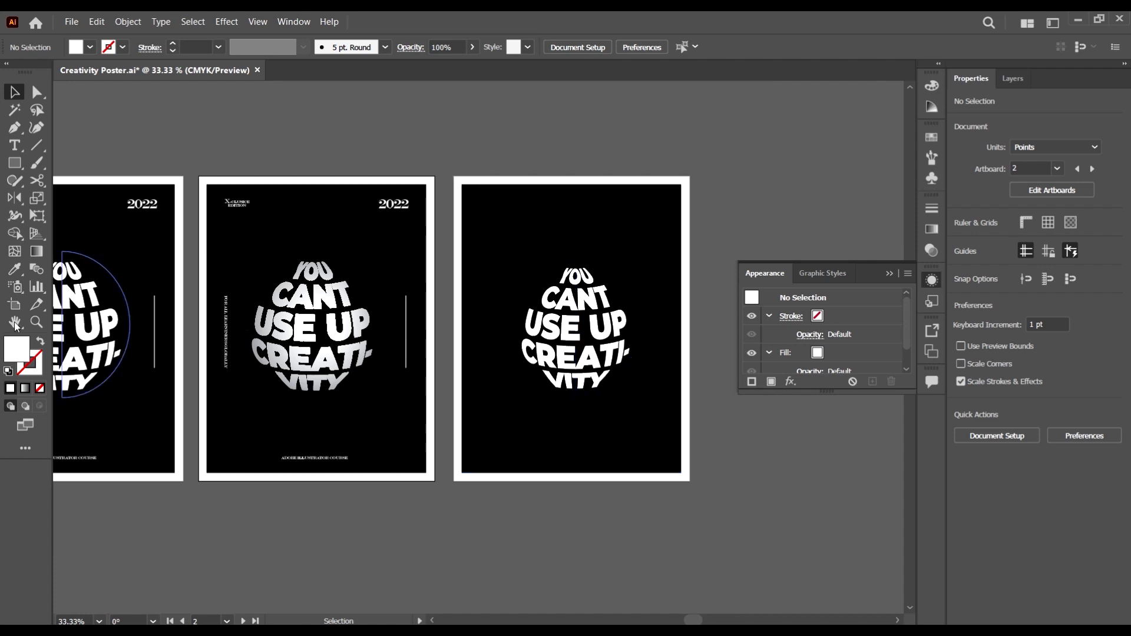
click(107, 332)
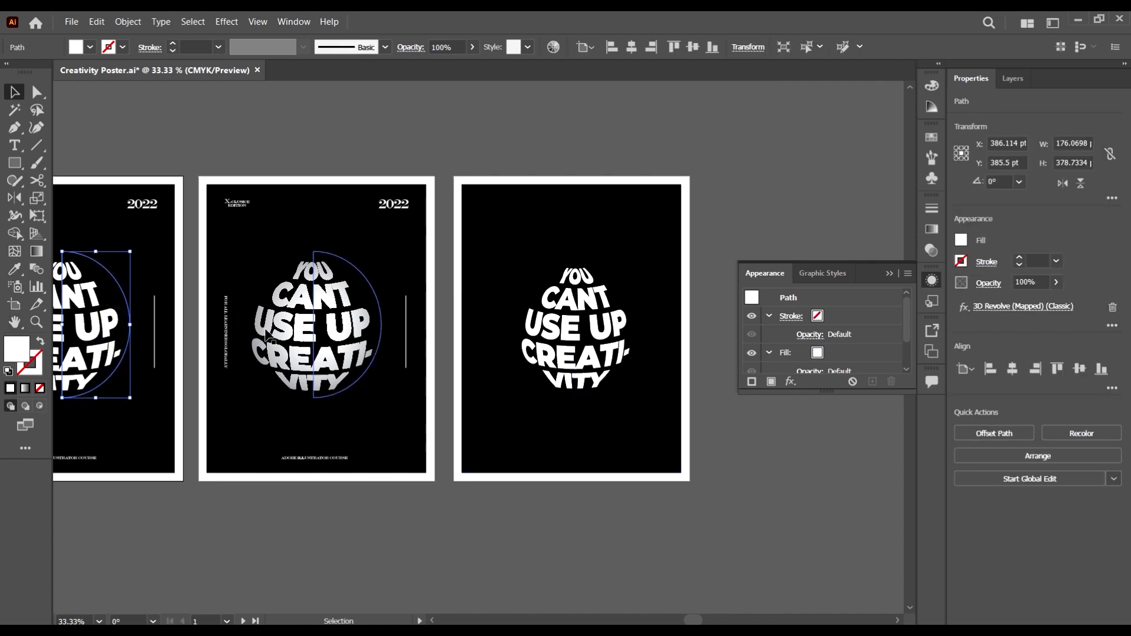
click(612, 335)
scroll(612, 335, up, 1)
scroll(849, 348, down, 2)
click(850, 354)
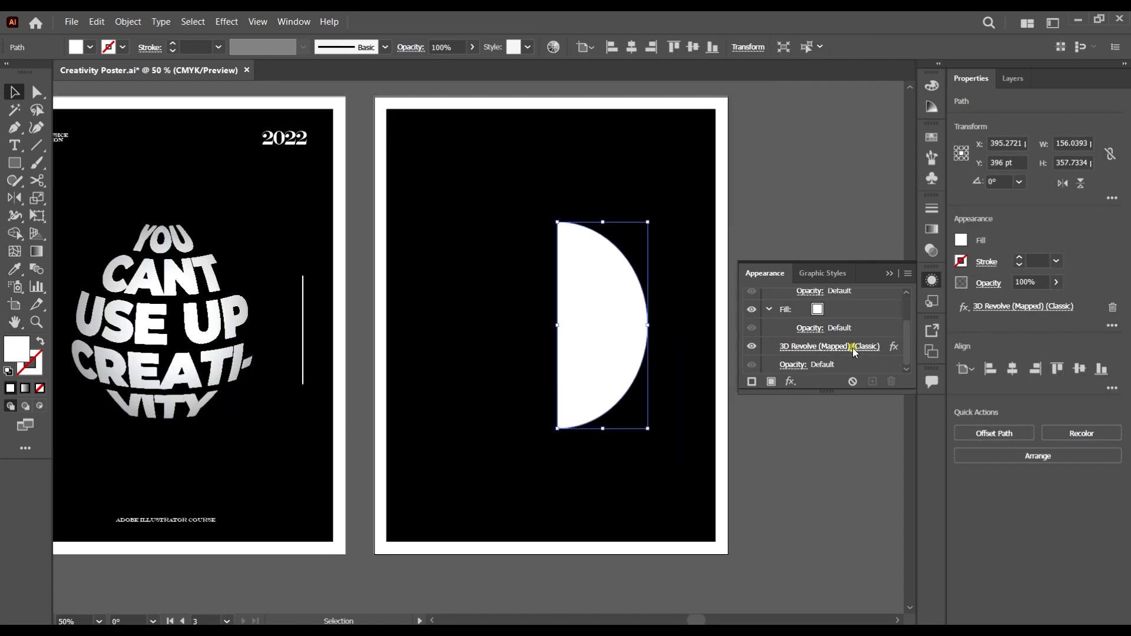
click(810, 548)
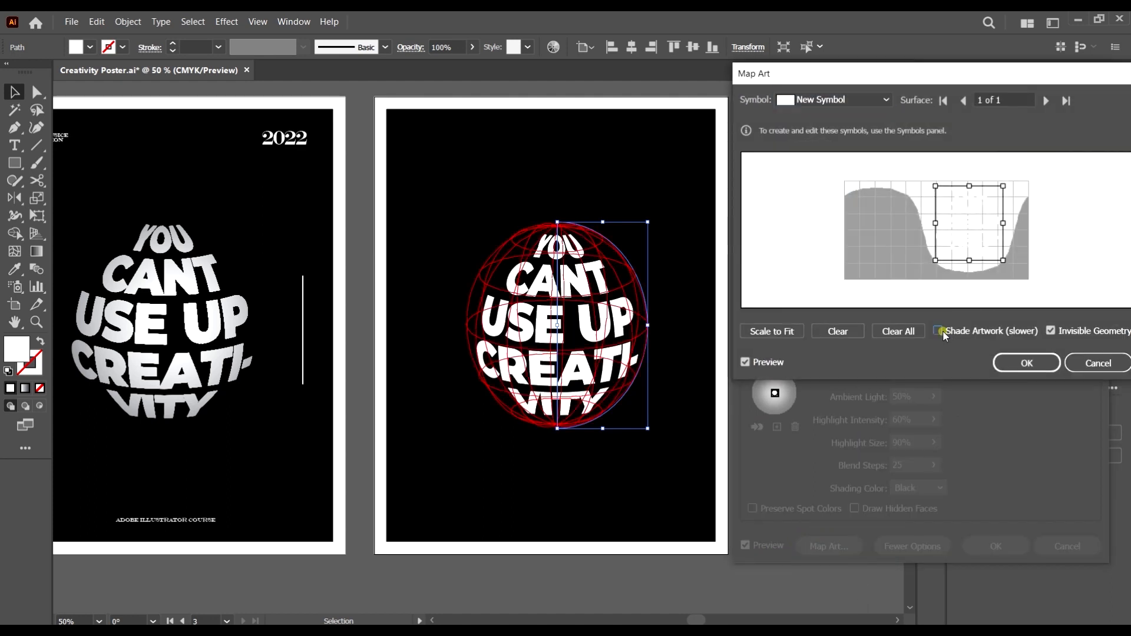
click(938, 330)
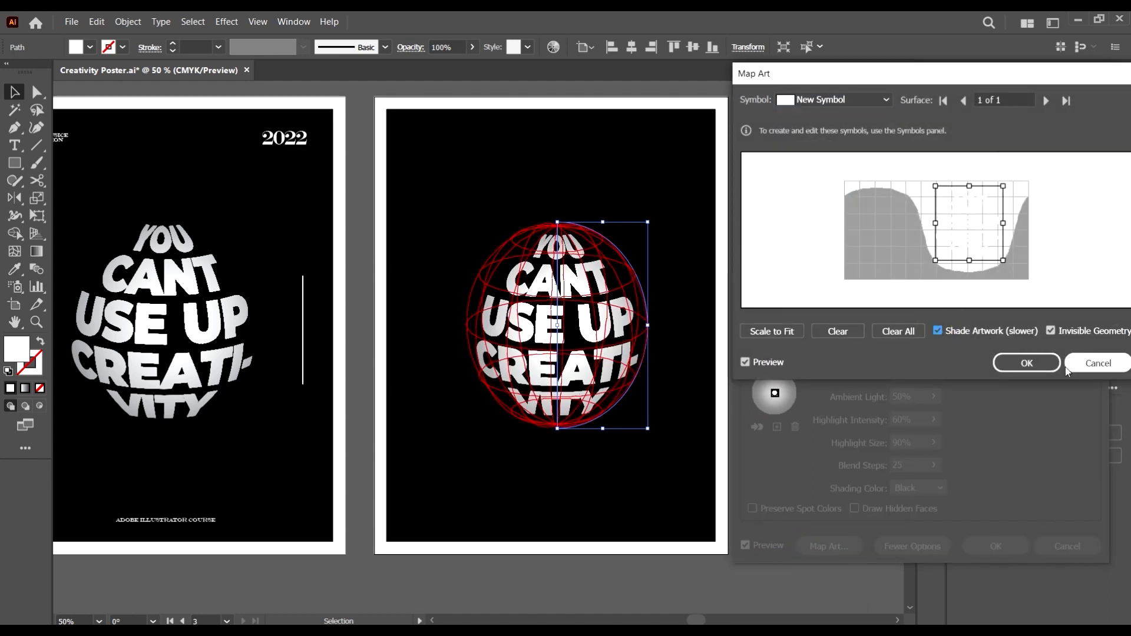
click(1027, 363)
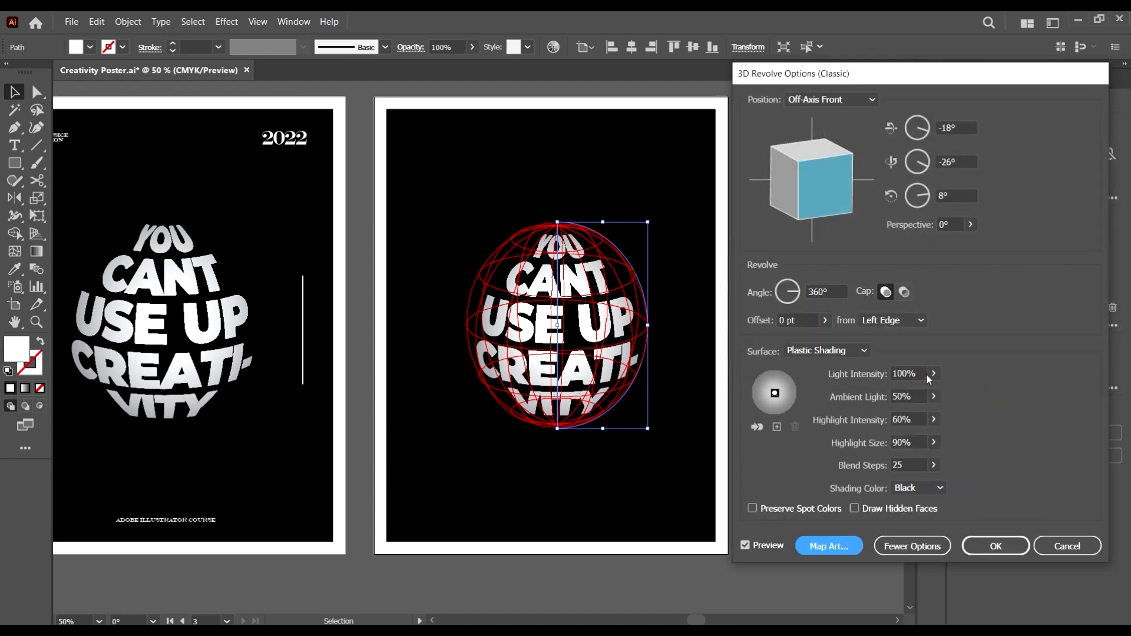
- Set the third egg's Light Intensity to 66% and Highlight Intensity to 49%, and apply the 3D Revolve options
click(933, 396)
drag(921, 396, 917, 387)
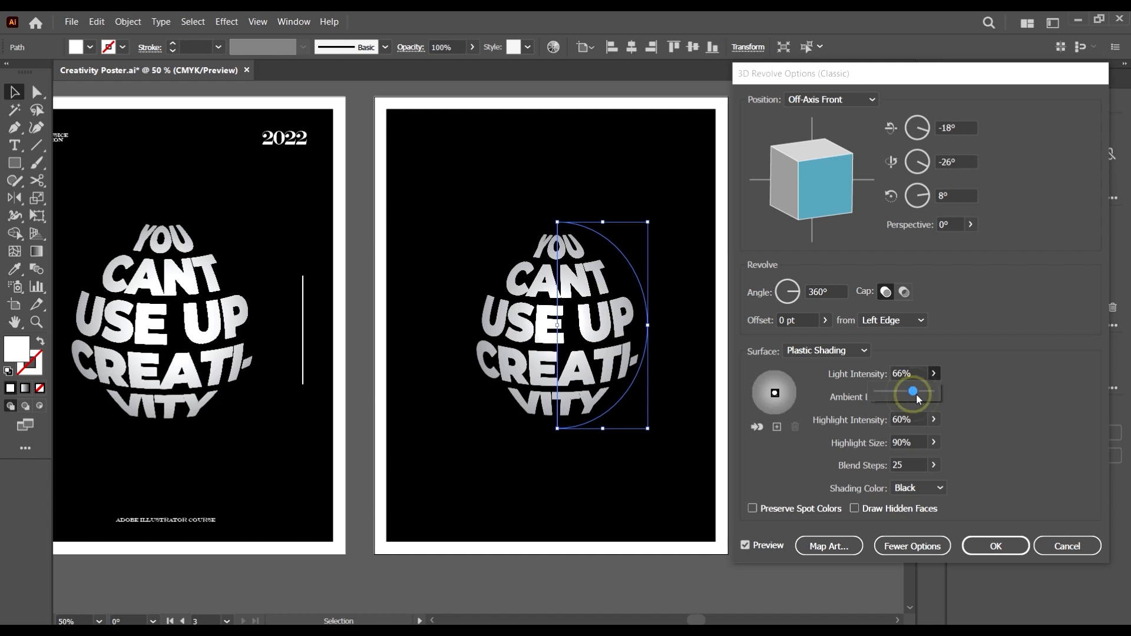
click(932, 420)
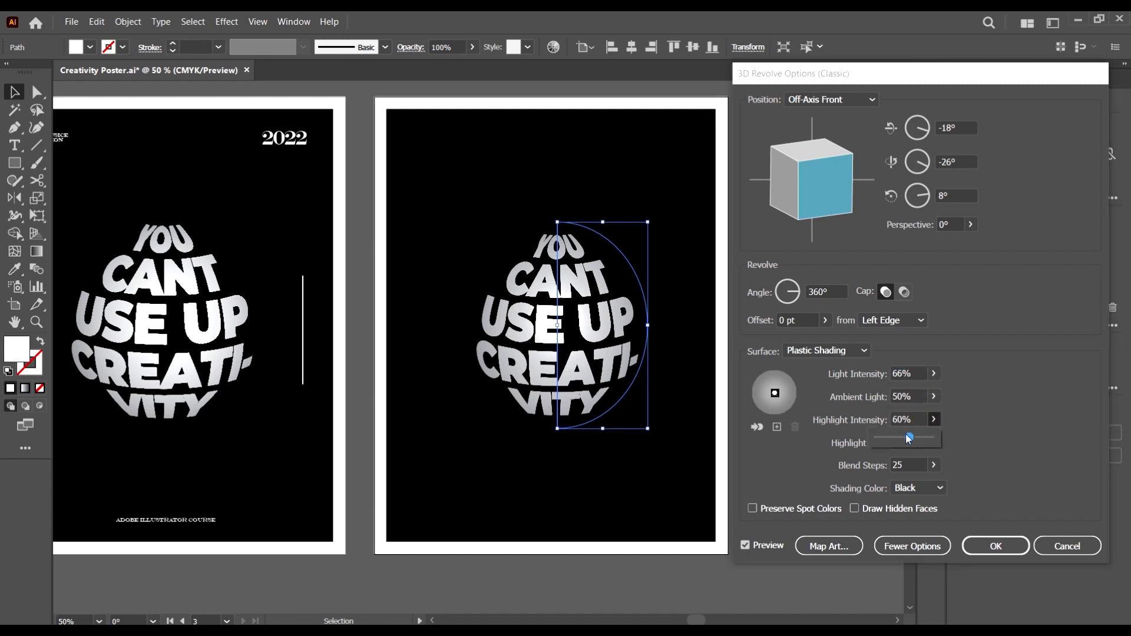
drag(901, 441, 913, 443)
click(906, 438)
click(996, 447)
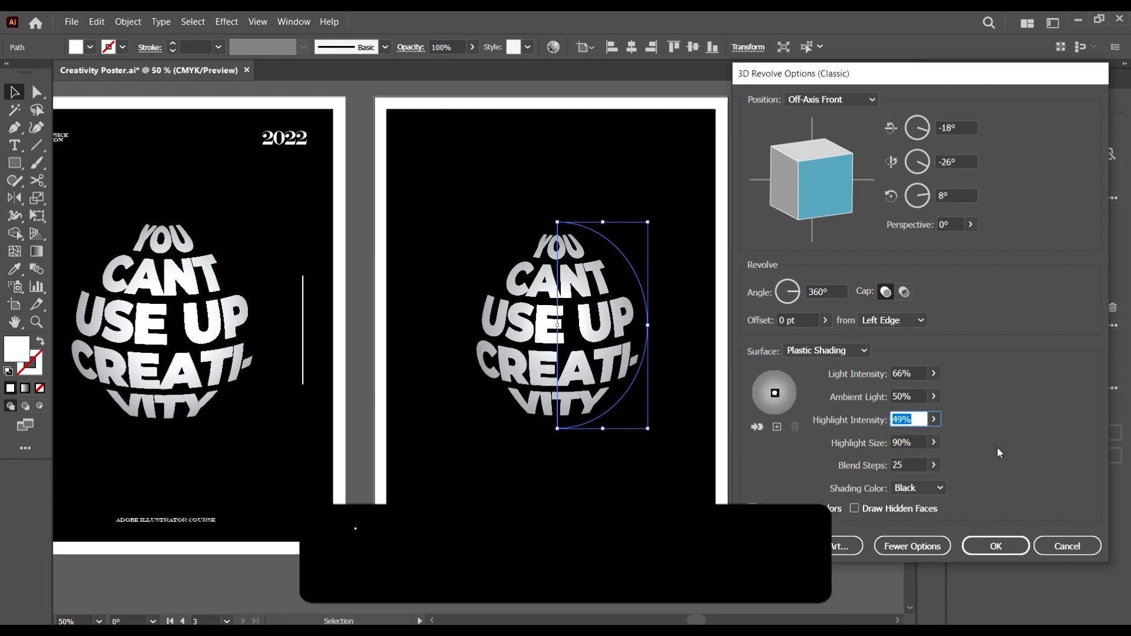
click(932, 444)
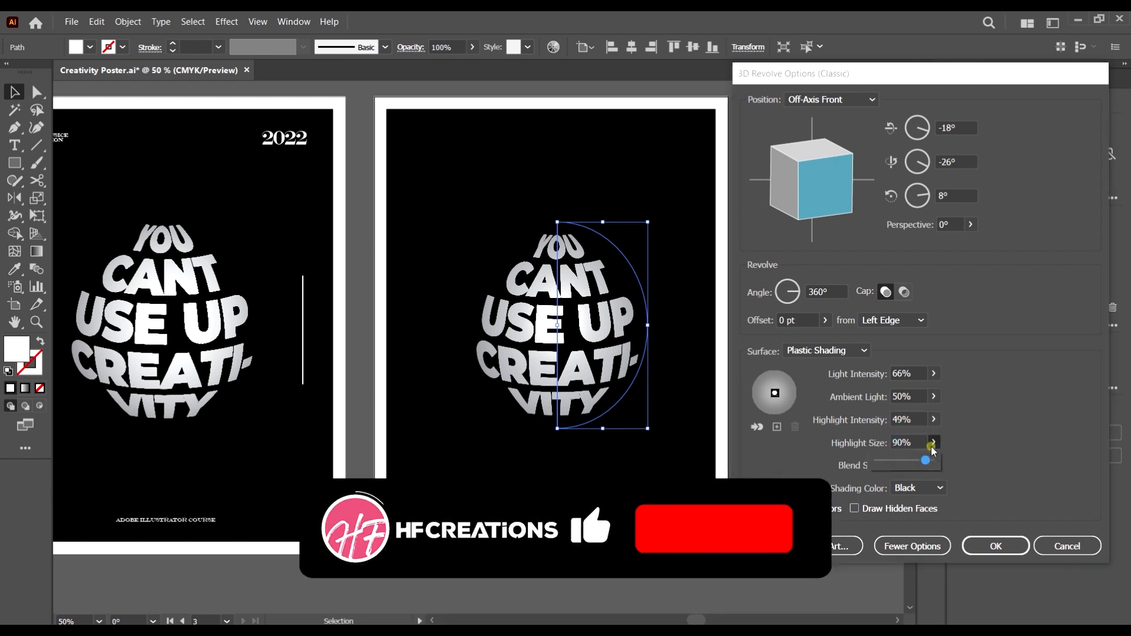
click(979, 453)
click(983, 545)
click(840, 465)
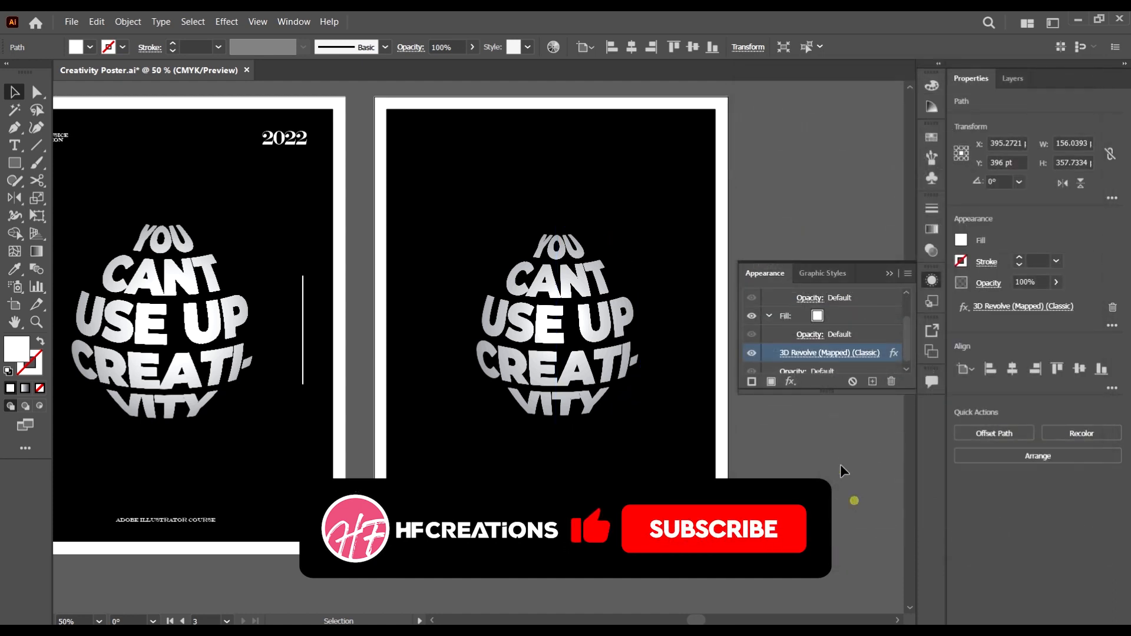
scroll(606, 355, down, 2)
scroll(602, 352, up, 2)
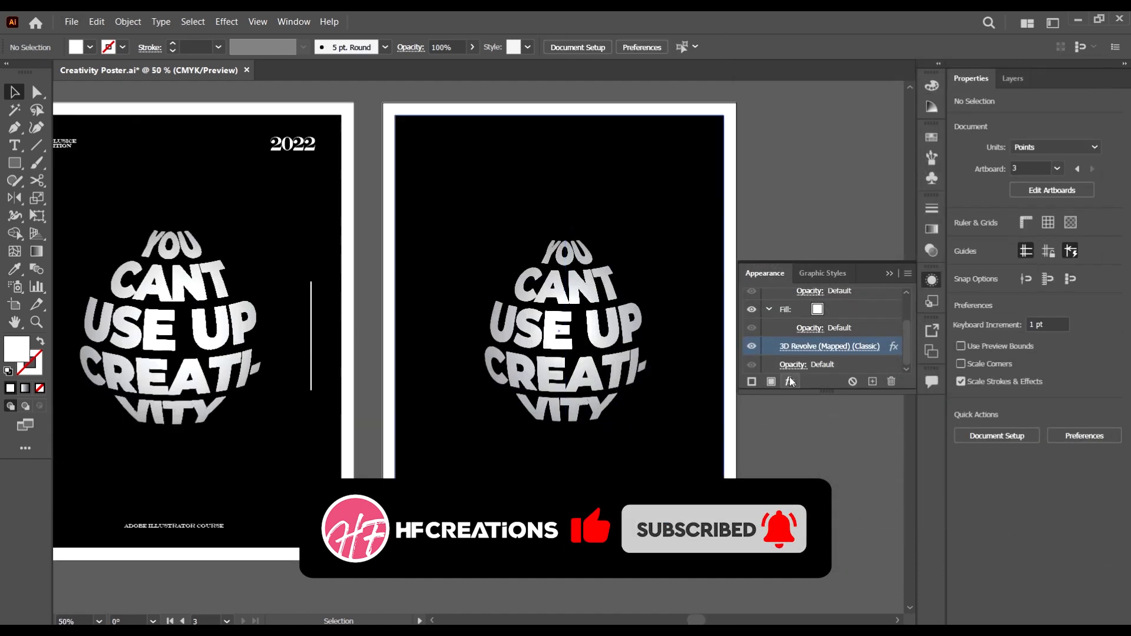
- Reopen the third egg's 3D Revolve (Classic) effect and remove the shading from the mapped slogan
click(571, 293)
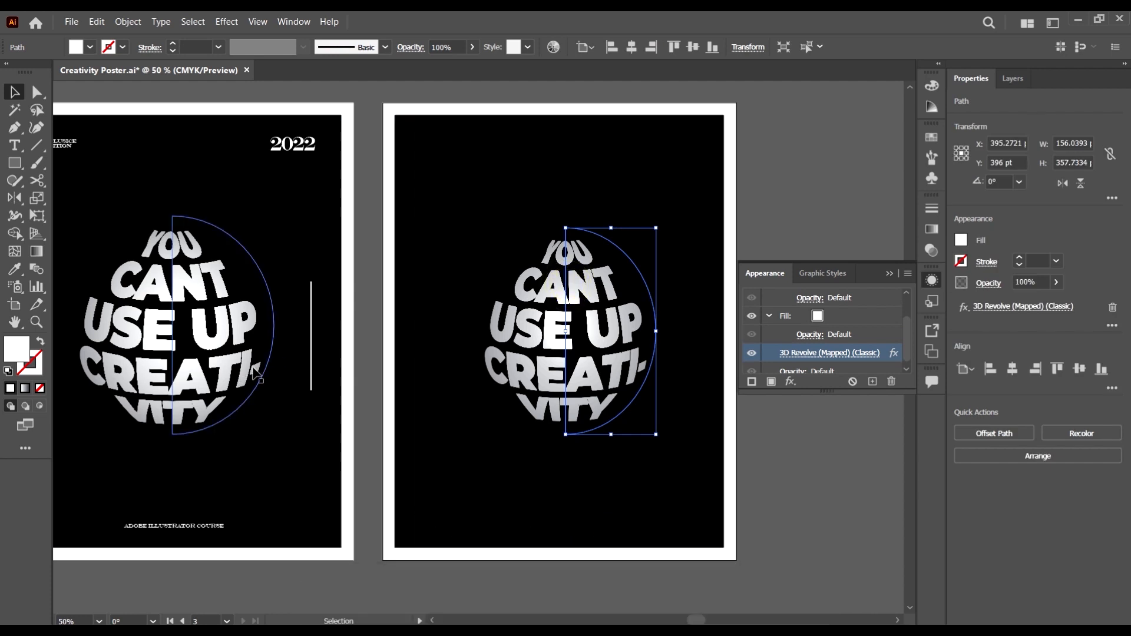
click(853, 355)
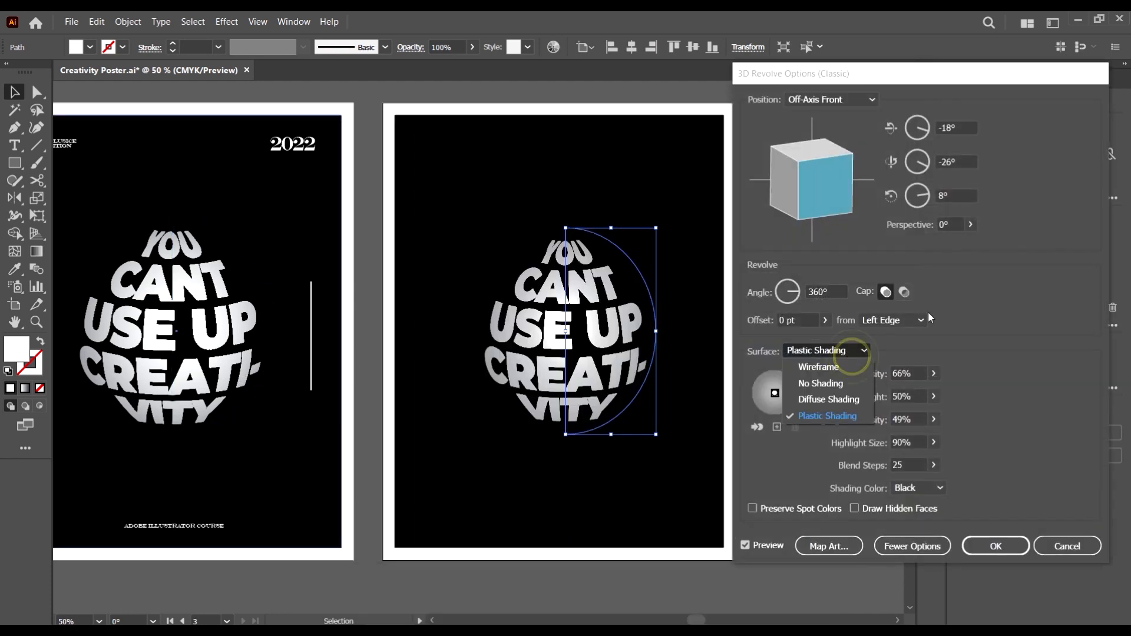
click(830, 546)
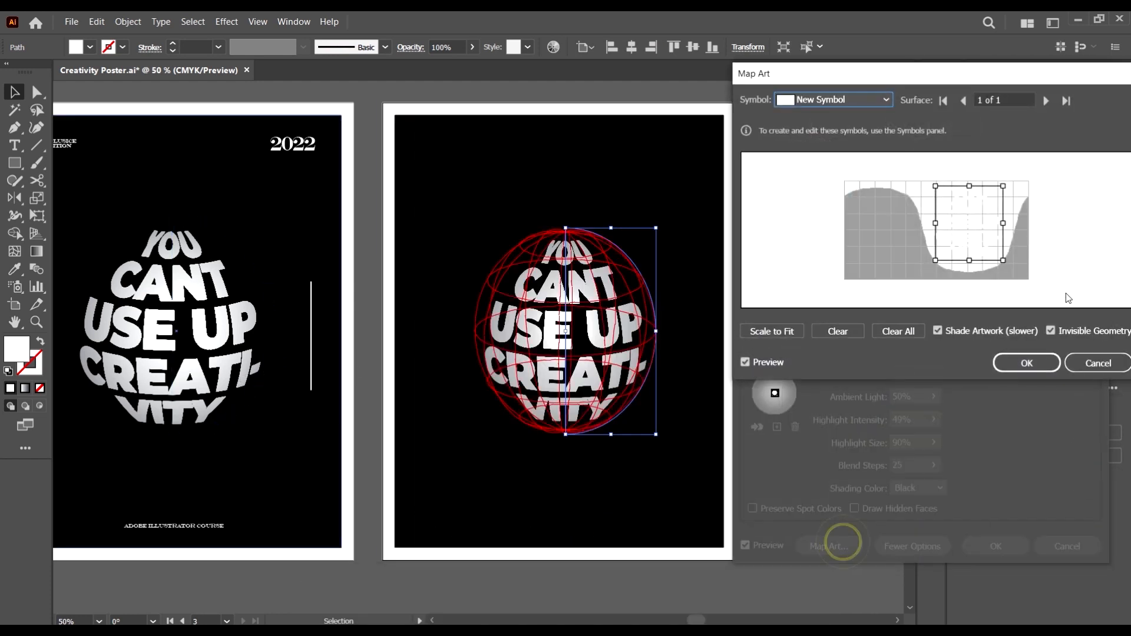
click(1026, 363)
click(996, 547)
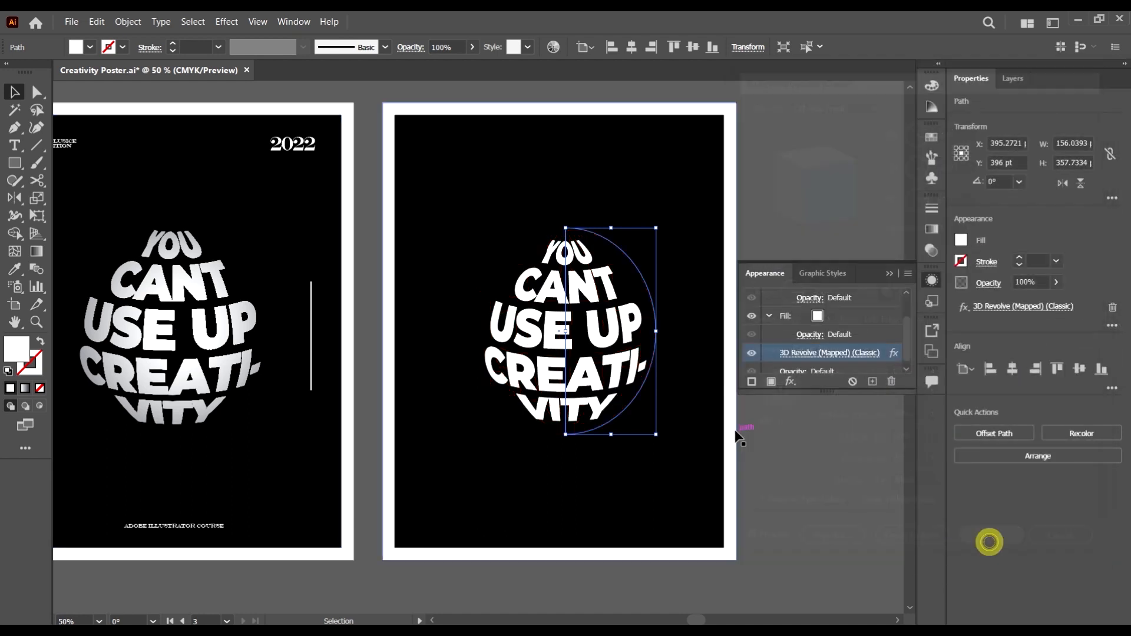
scroll(681, 373, down, 2)
click(712, 454)
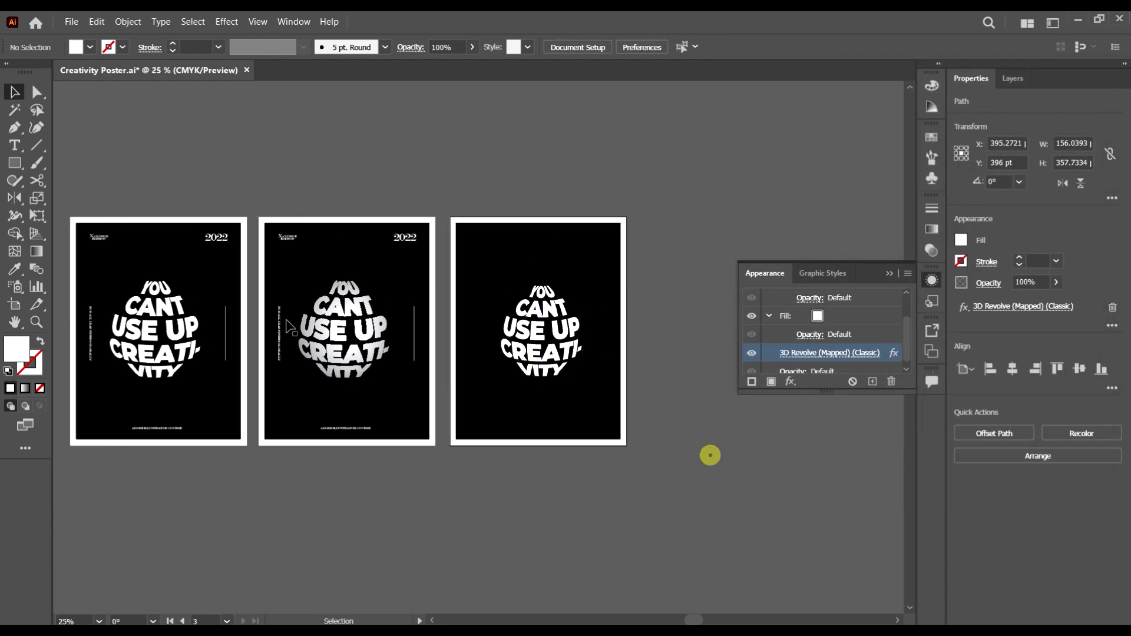
- Duplicate the second poster's group of small texts and side line onto the third poster and centre it horizontally on the artboard
scroll(488, 316, left, 2)
scroll(488, 316, up, 1)
scroll(377, 248, right, 2)
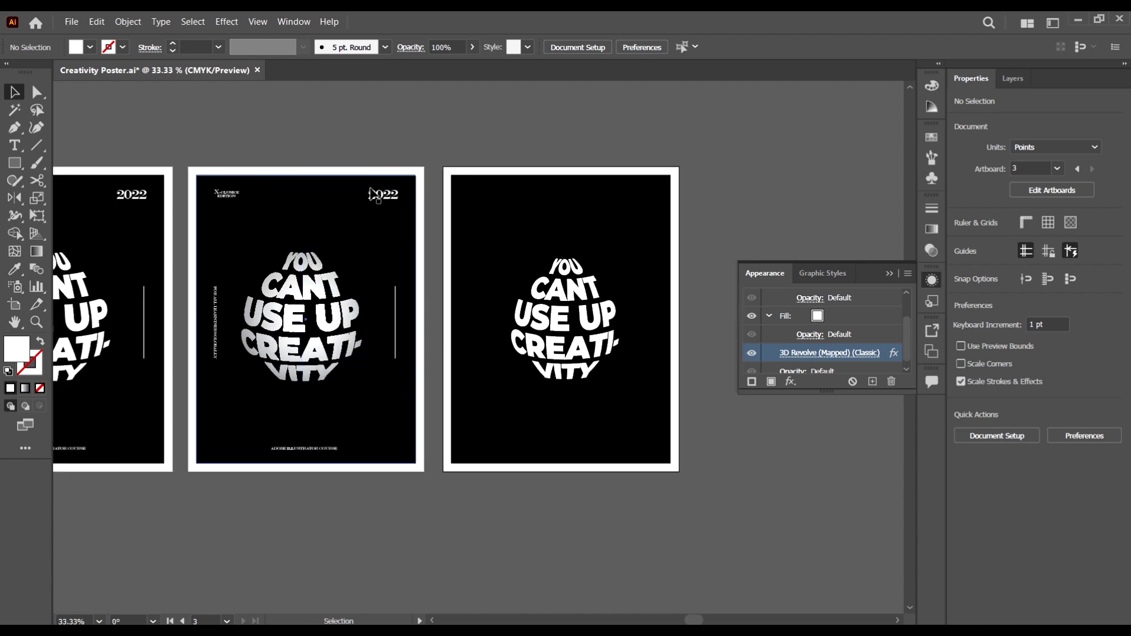
click(380, 203)
click(382, 200)
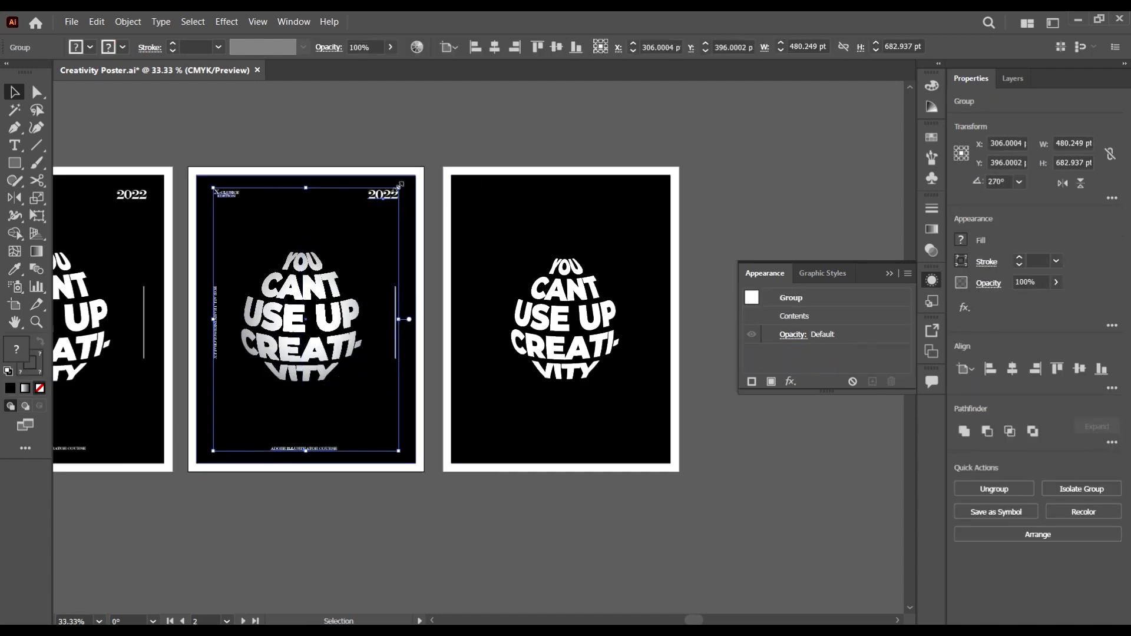
drag(391, 198, 652, 211)
click(627, 222)
click(644, 192)
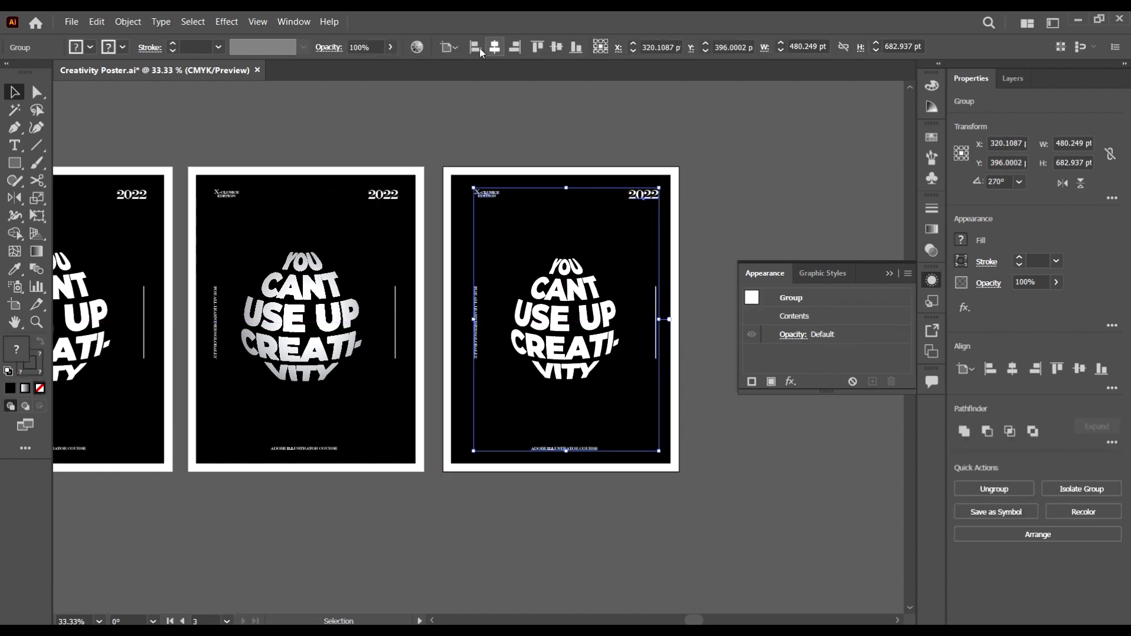
click(495, 47)
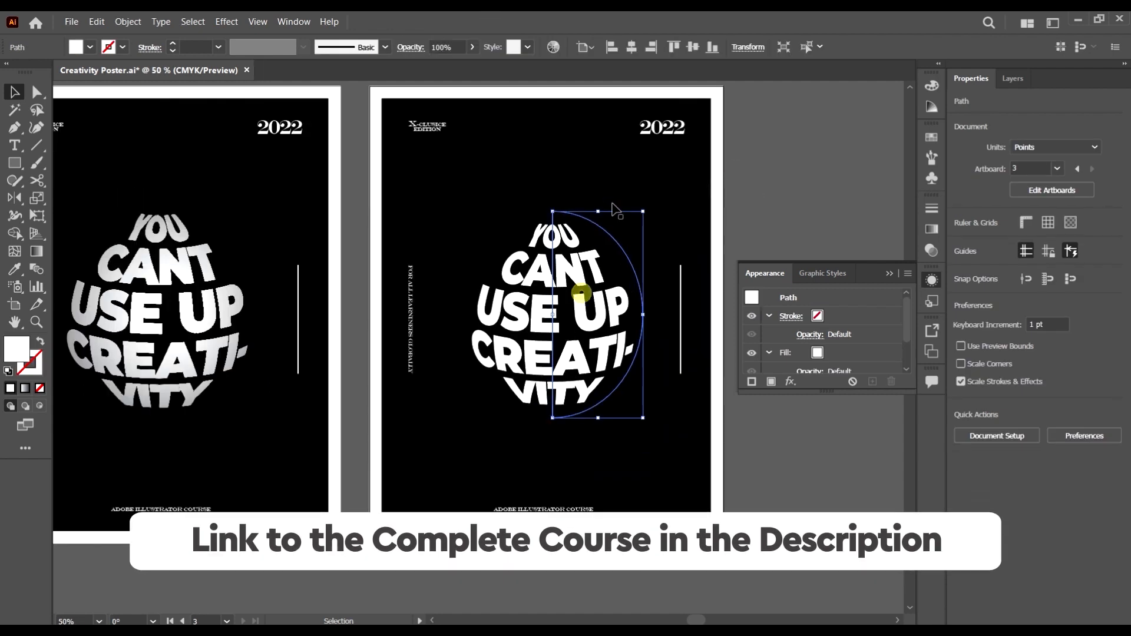
- Enlarge the third poster's slogan egg slightly and deselect it
drag(643, 210, 651, 203)
click(746, 204)
key(ctrl+alt+0)
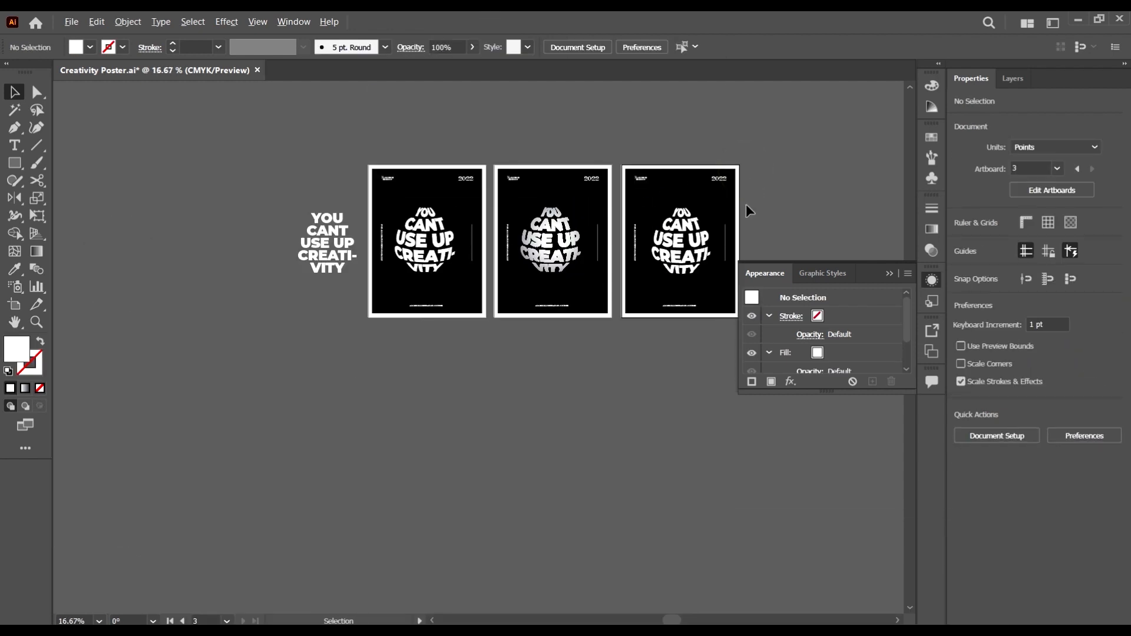
- Examine the completed third poster beside the two original posters
scroll(666, 236, up, 3)
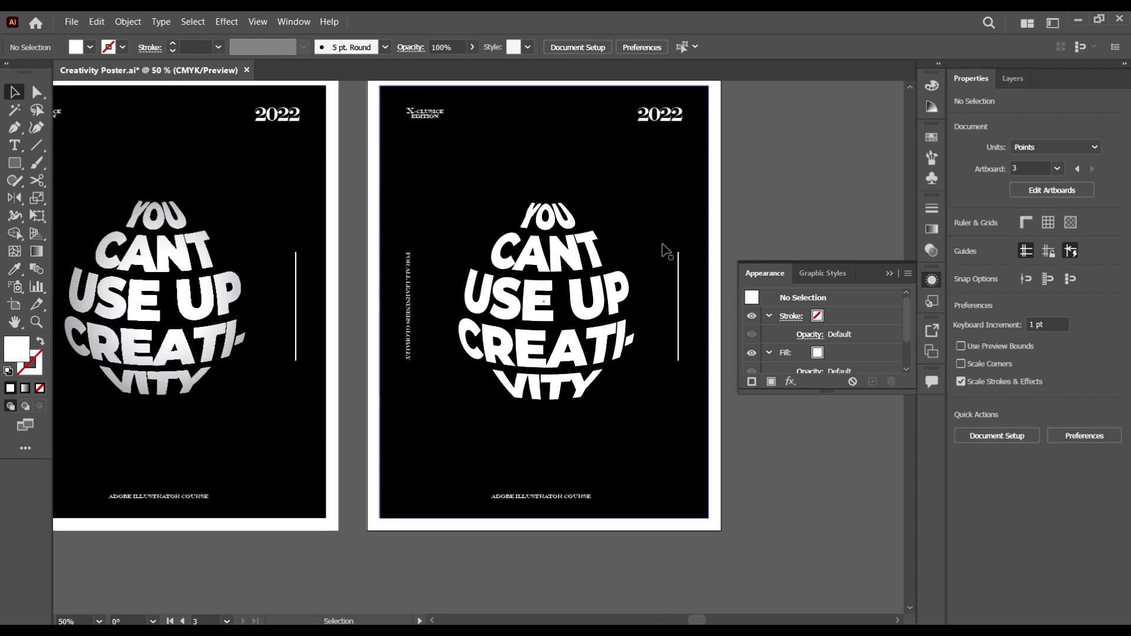
scroll(659, 244, right, 2)
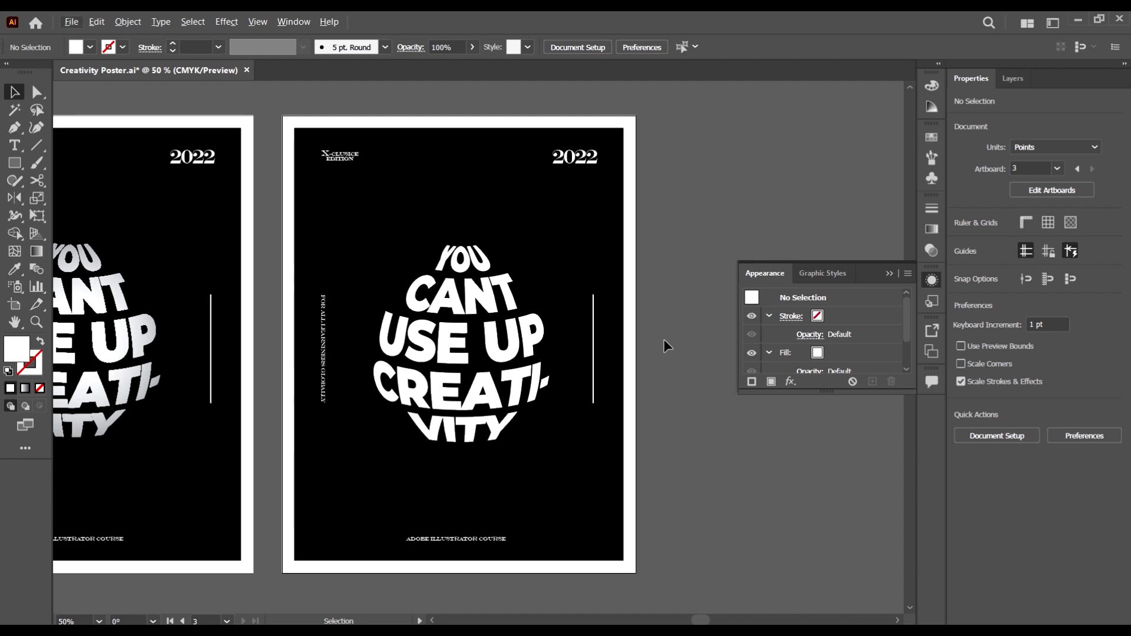
scroll(664, 334, down, 4)
scroll(543, 359, up, 2)
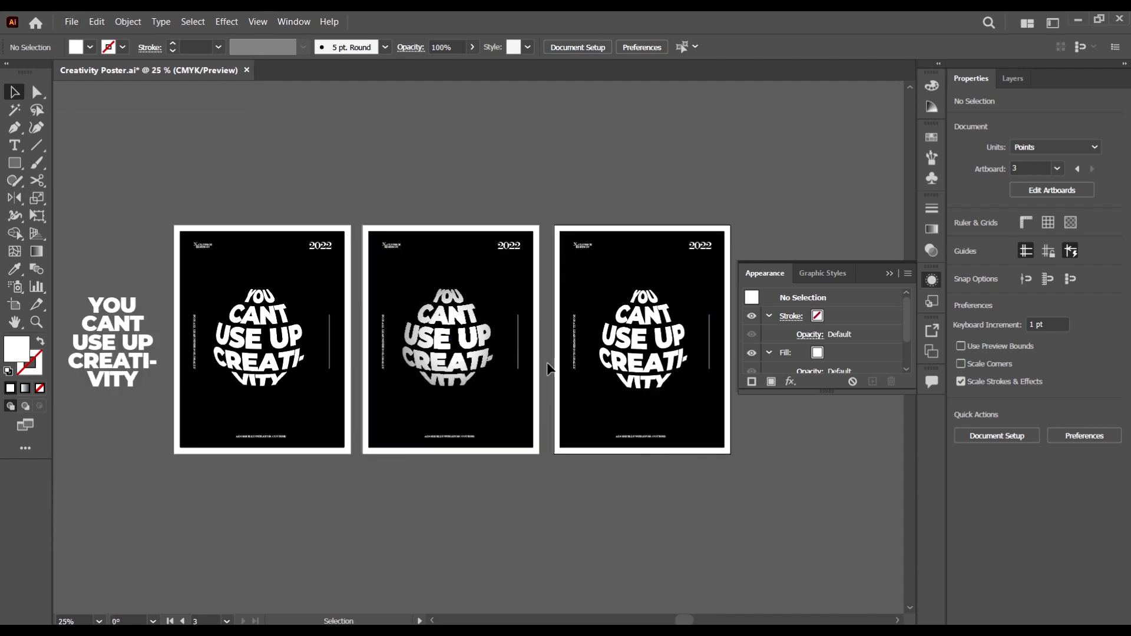
scroll(548, 368, down, 1)
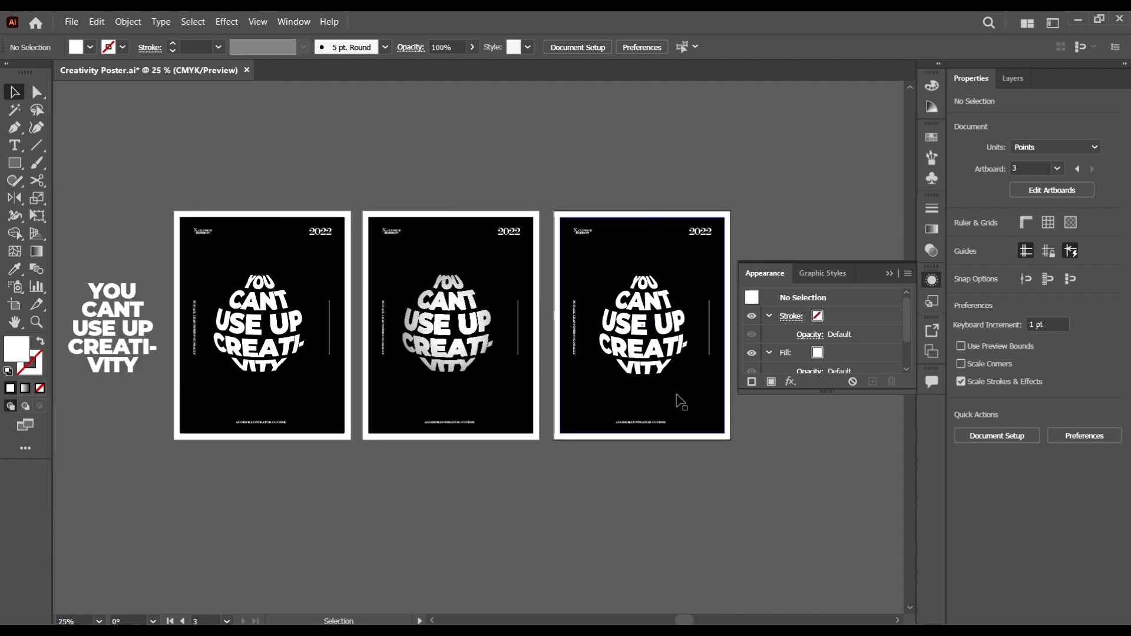
scroll(689, 413, right, 2)
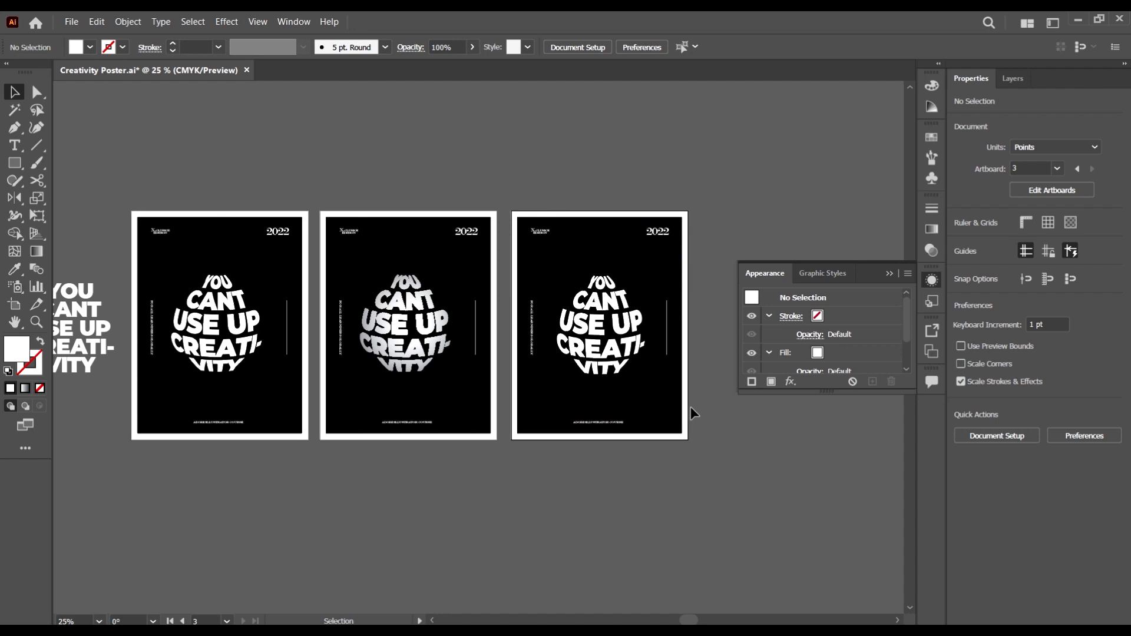